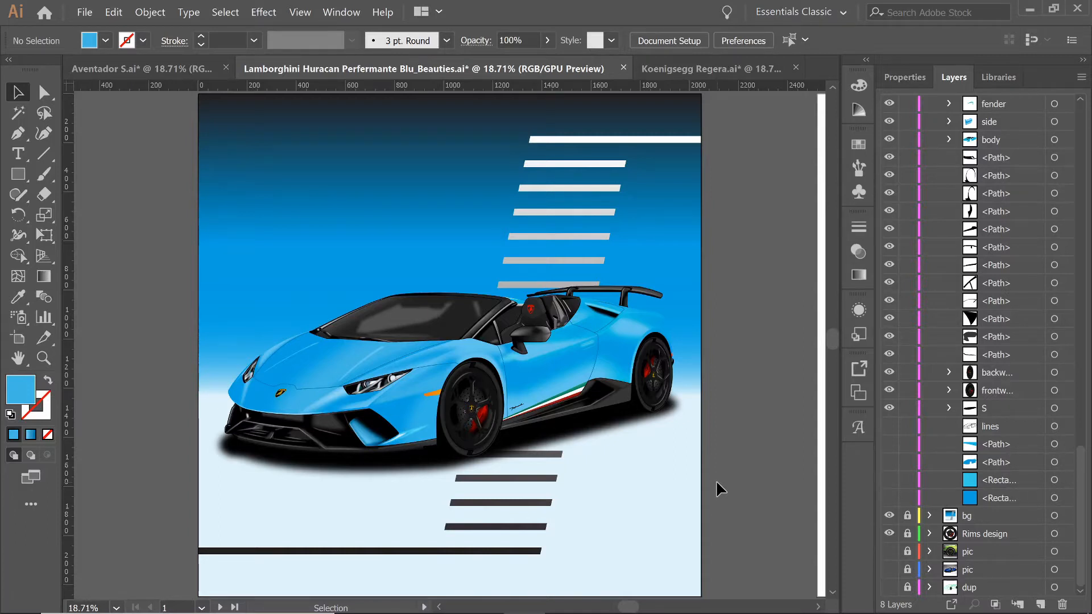
- Look up the Gaussian Blur effect among the available Photoshop blur effects
click(263, 13)
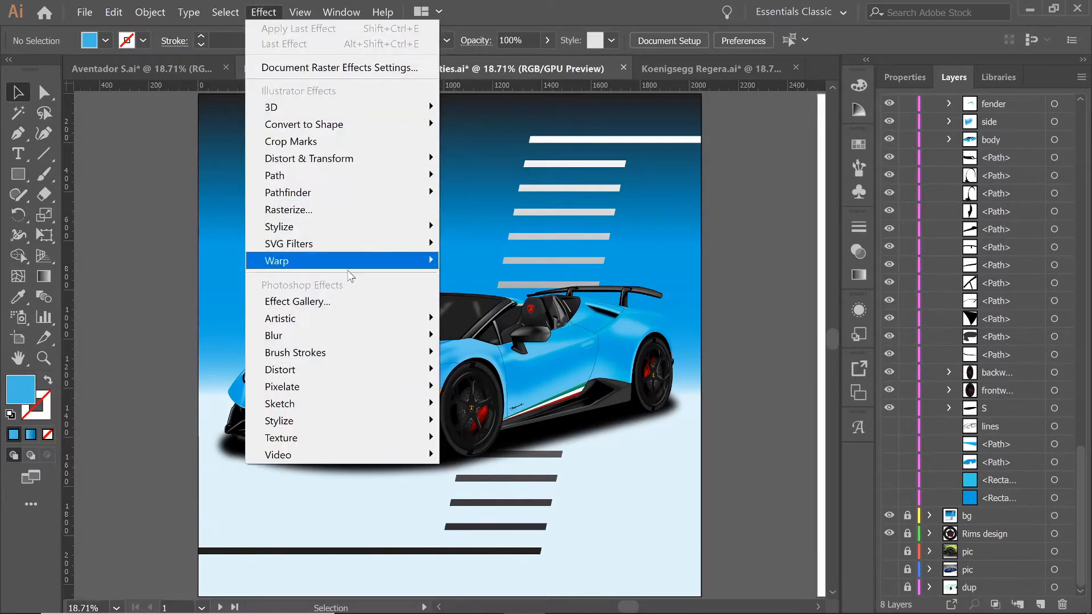
mouse_move(349, 335)
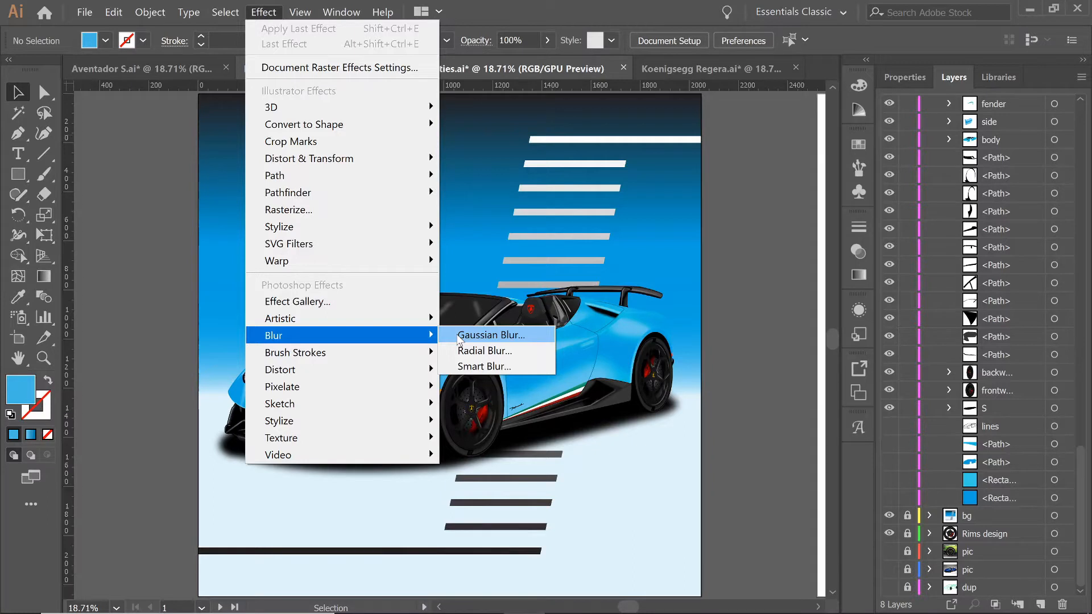
click(756, 379)
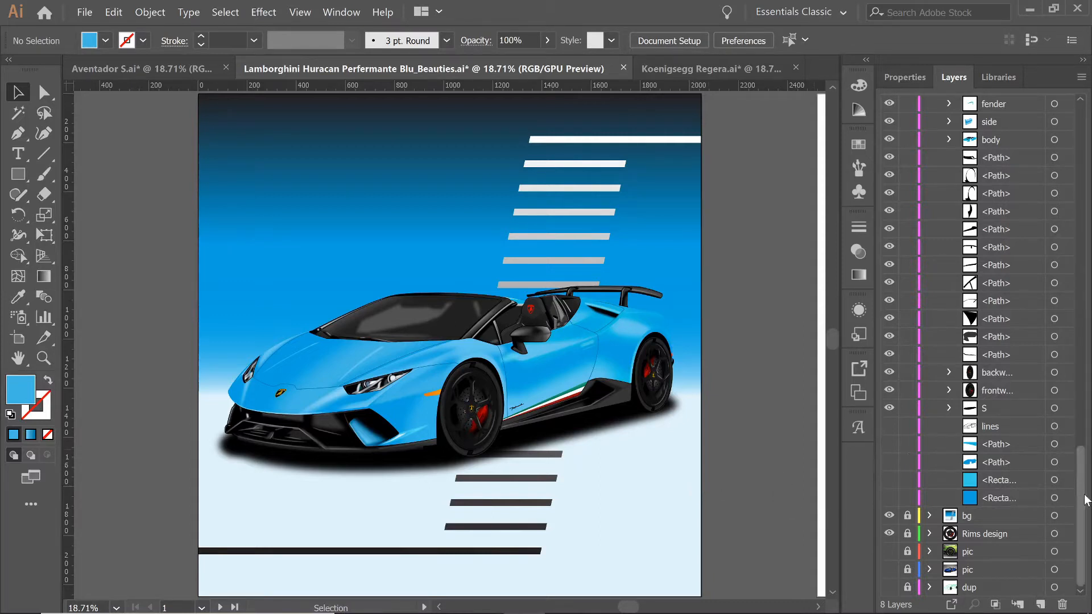
drag(1081, 494, 1079, 491)
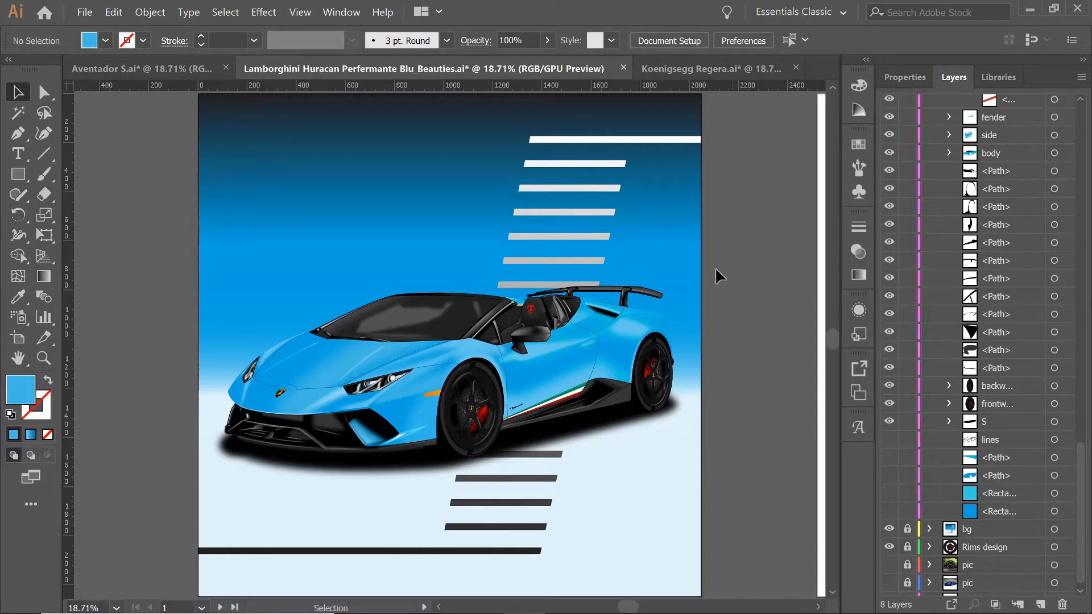
- Switch to the Koenigsegg Regera document and hide the red gradient background in the car RED group
click(660, 69)
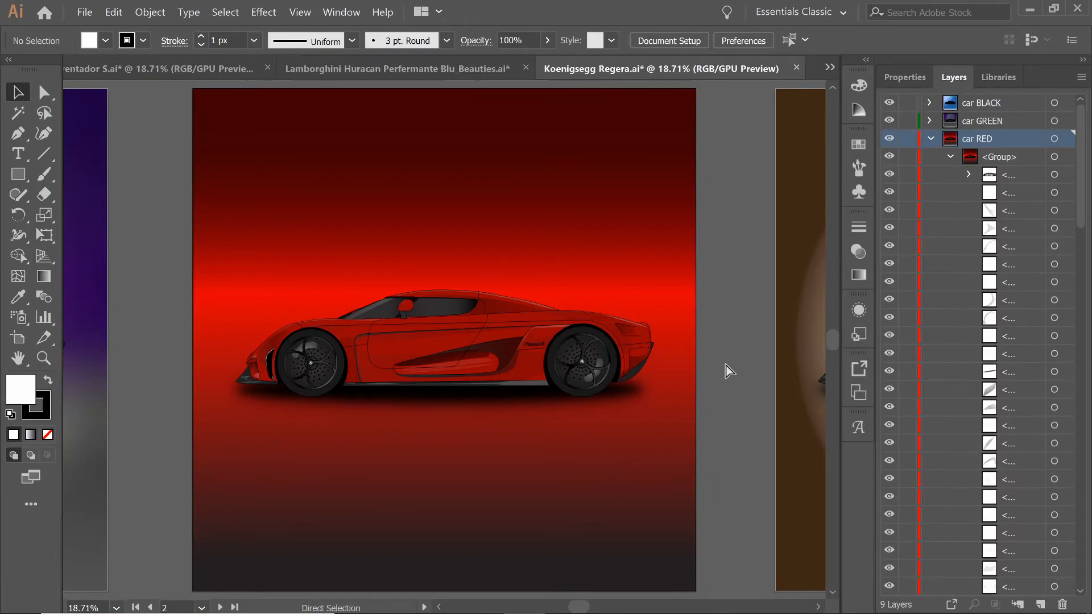
key(ctrl+plus)
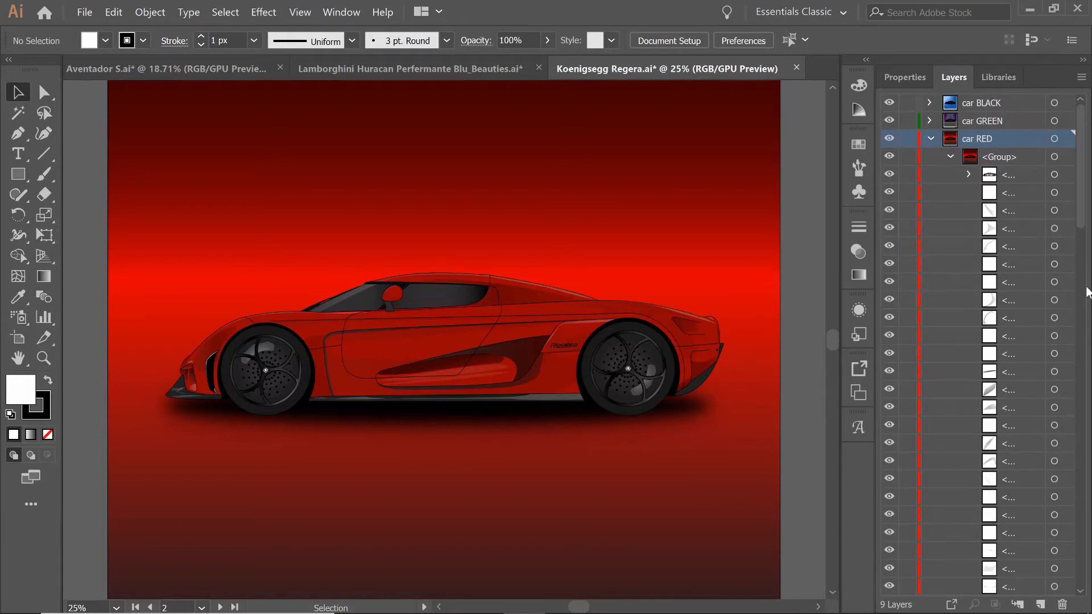
click(1083, 316)
drag(1081, 352, 1087, 578)
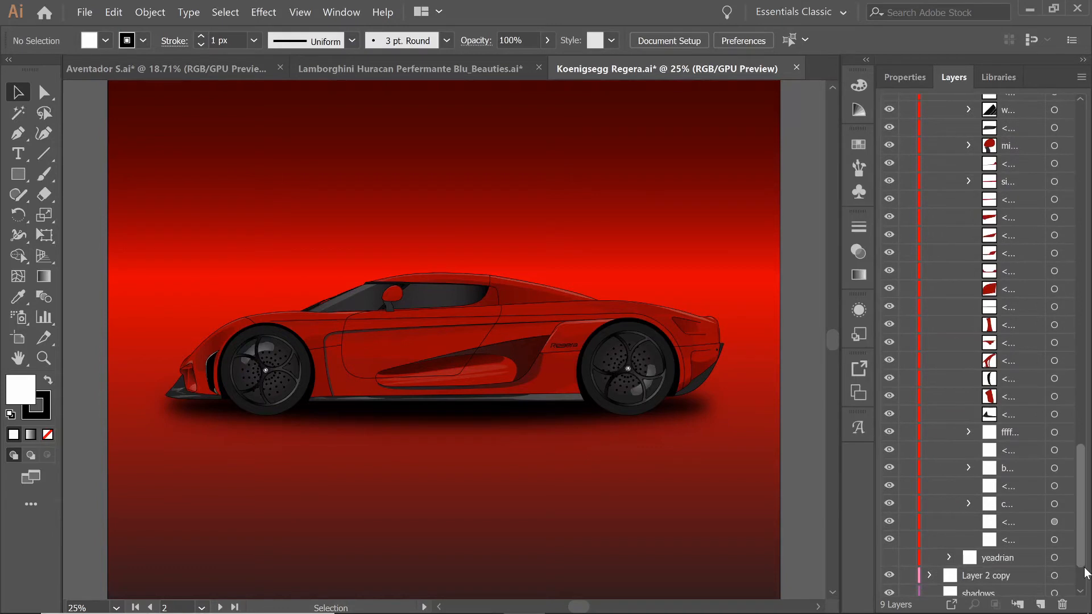
click(890, 538)
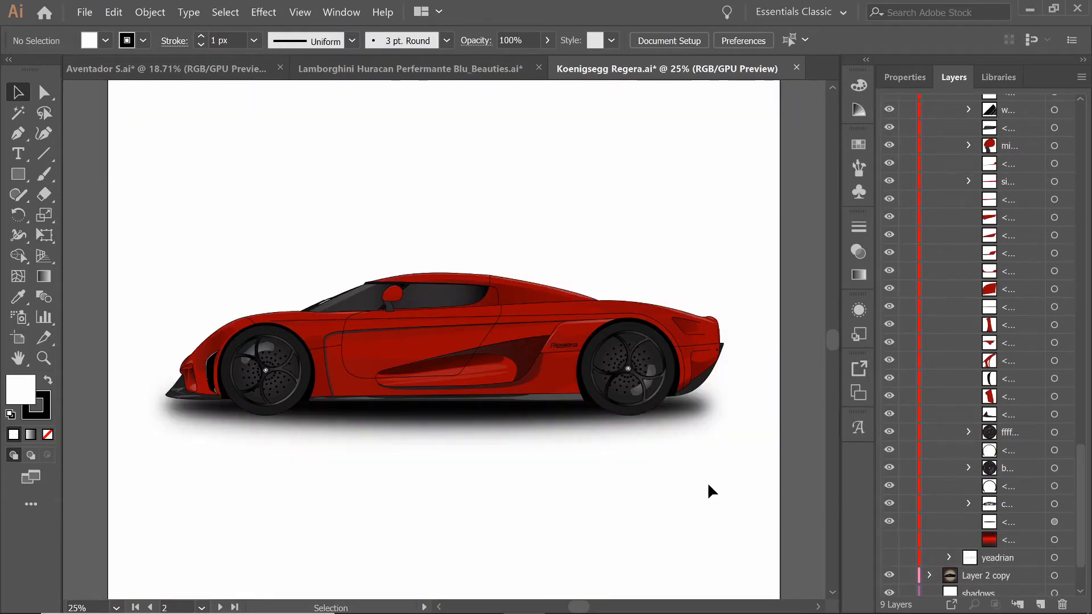
- Inspect the flat shading around the red car's side intake and Regera lettering up close
key(z)
drag(524, 349, 727, 486)
drag(516, 323, 595, 382)
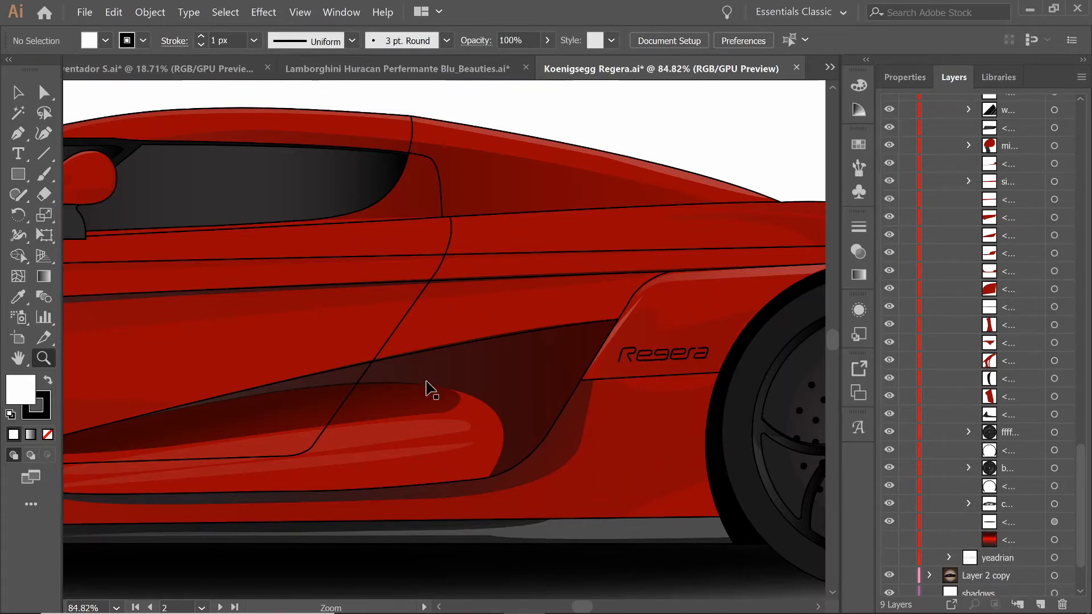
key(ctrl+0)
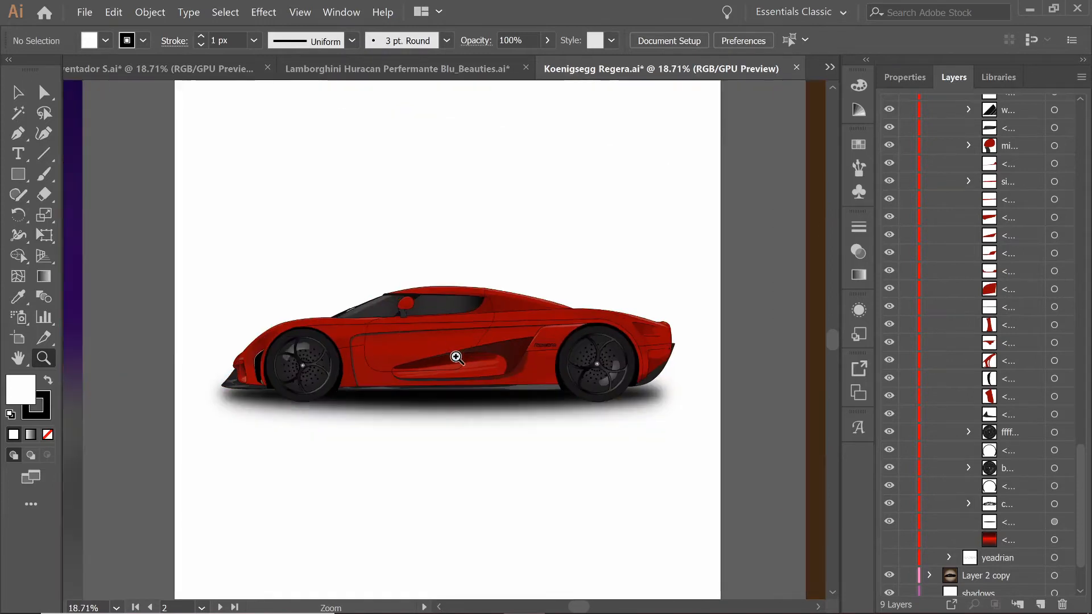
scroll(456, 356, up, 2)
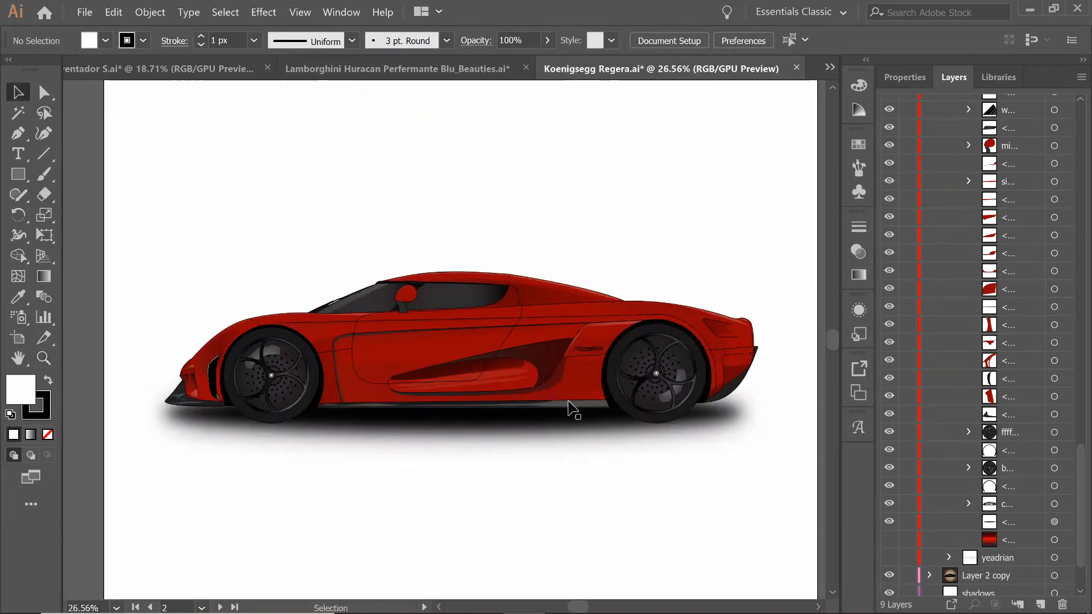
- Switch to the Lamborghini Huracan document and look through the objects of its car layer
click(414, 70)
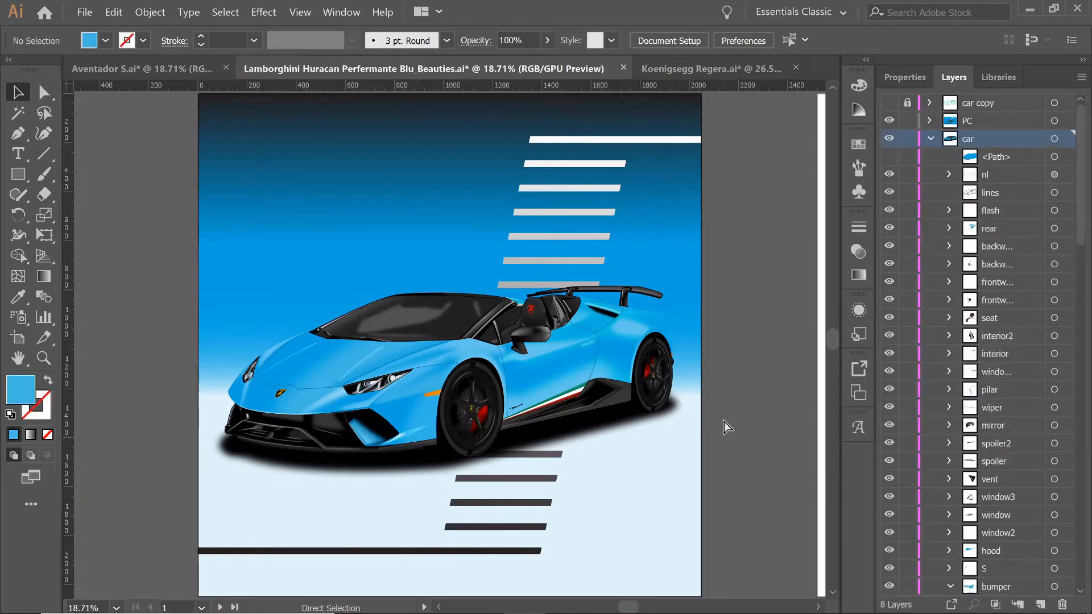
key(ctrl+plus)
key(ctrl+0)
click(1084, 363)
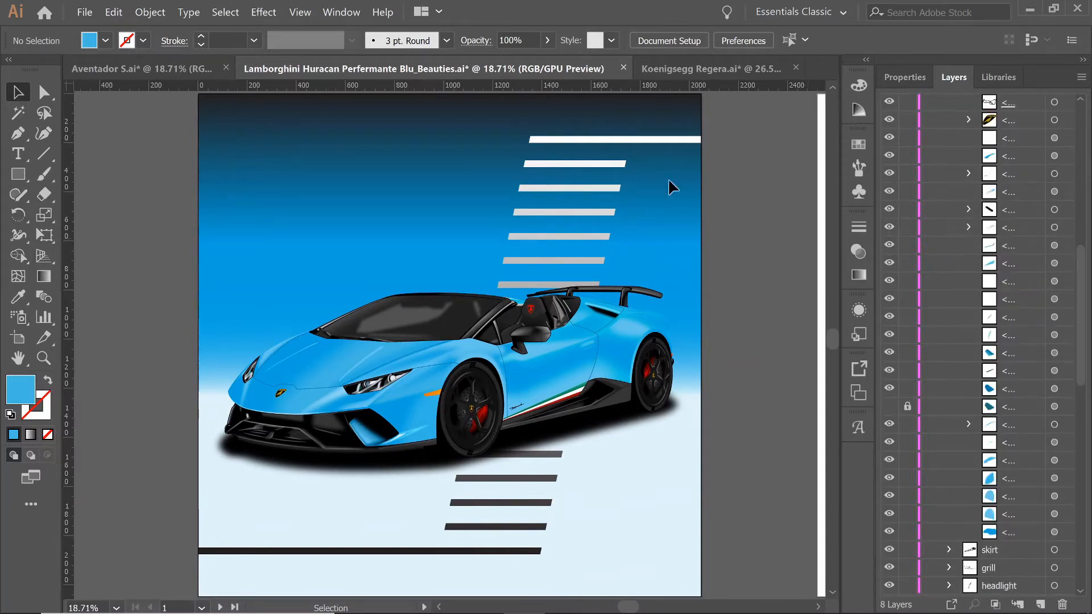
- Return to the Koenigsegg Regera document and check the car's paths in Outline view, ending back in Preview
click(674, 62)
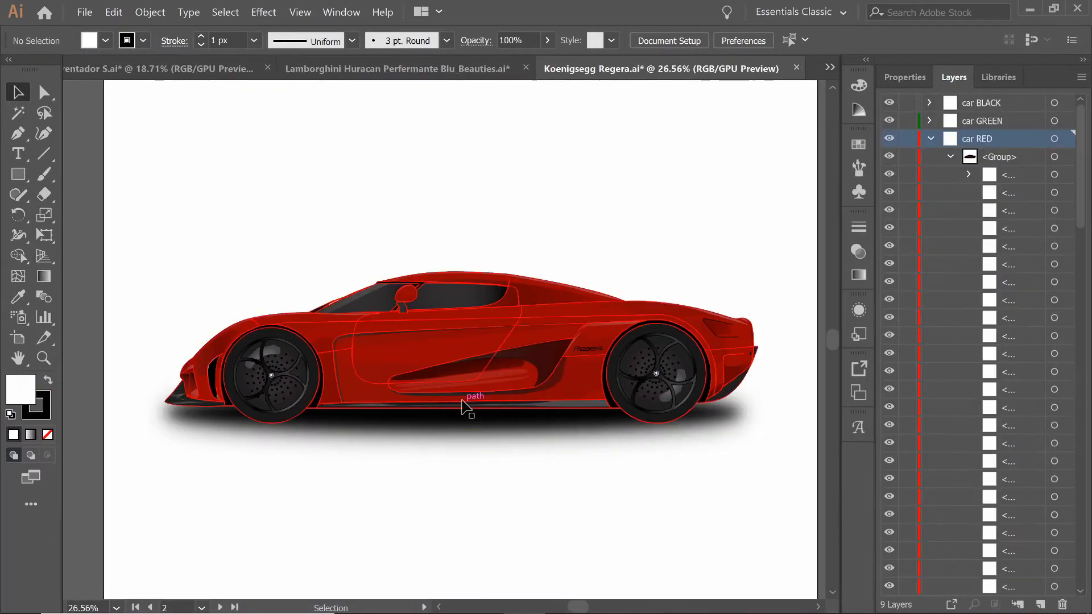
click(593, 461)
key(ctrl+y)
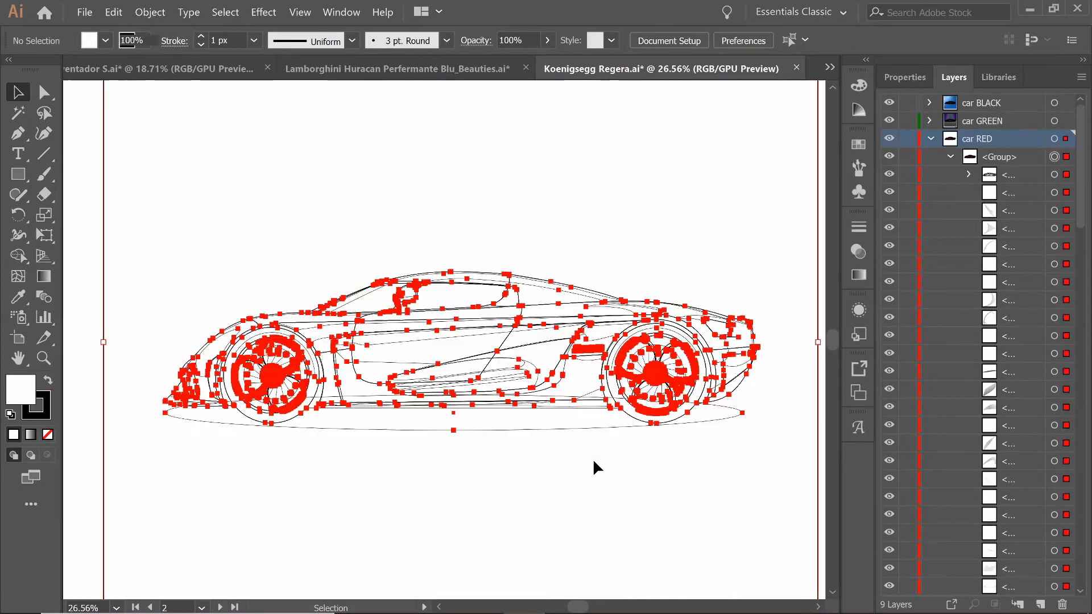
click(554, 503)
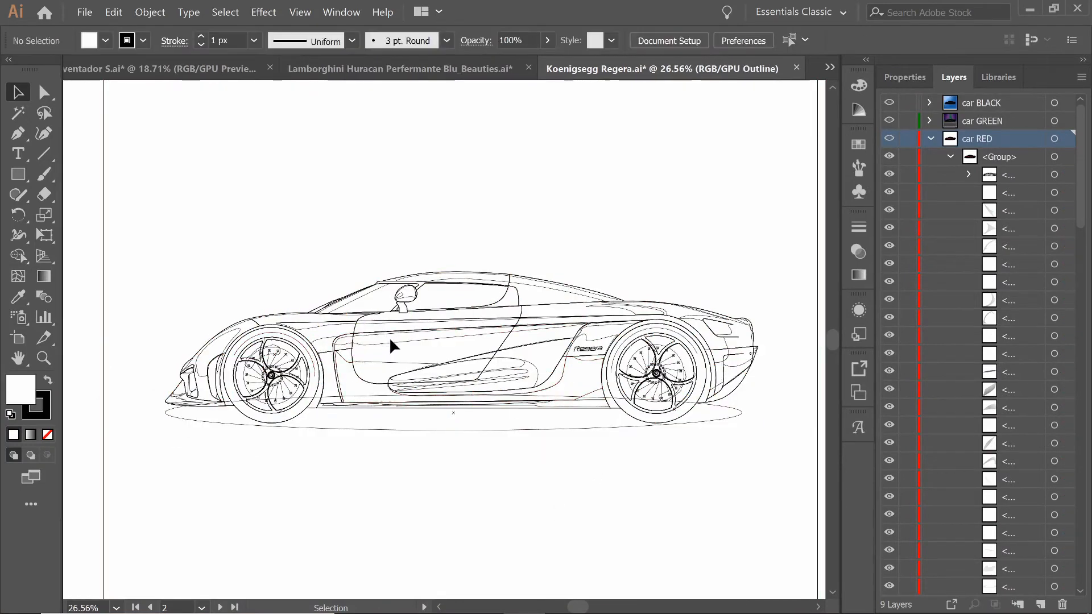
key(a)
key(ctrl+y)
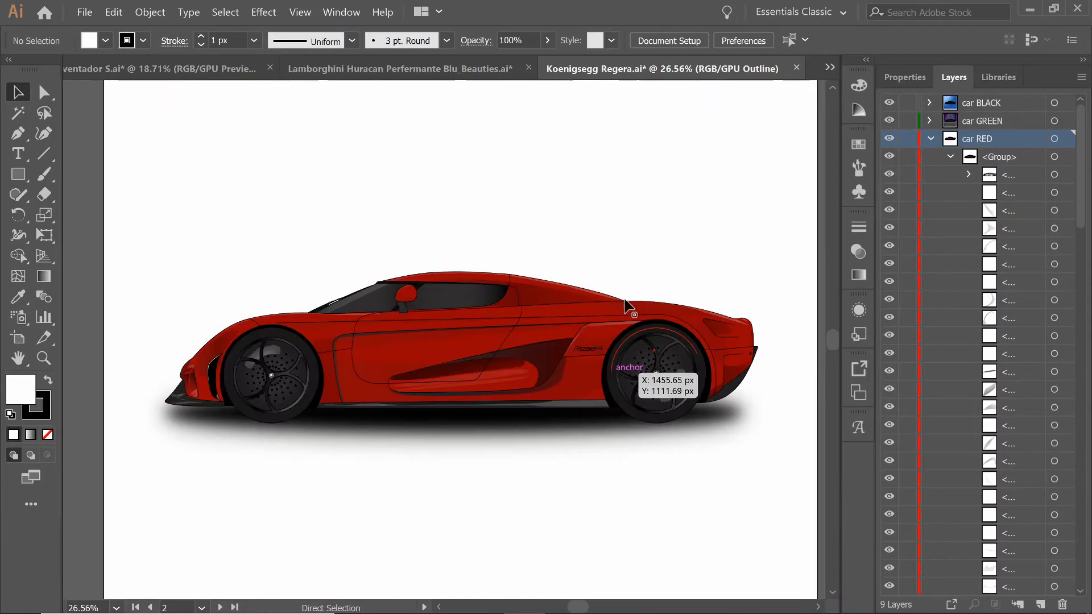
- In the Lamborghini Huracan document, select the light-blue hood reflection path and examine its outline up close
click(491, 70)
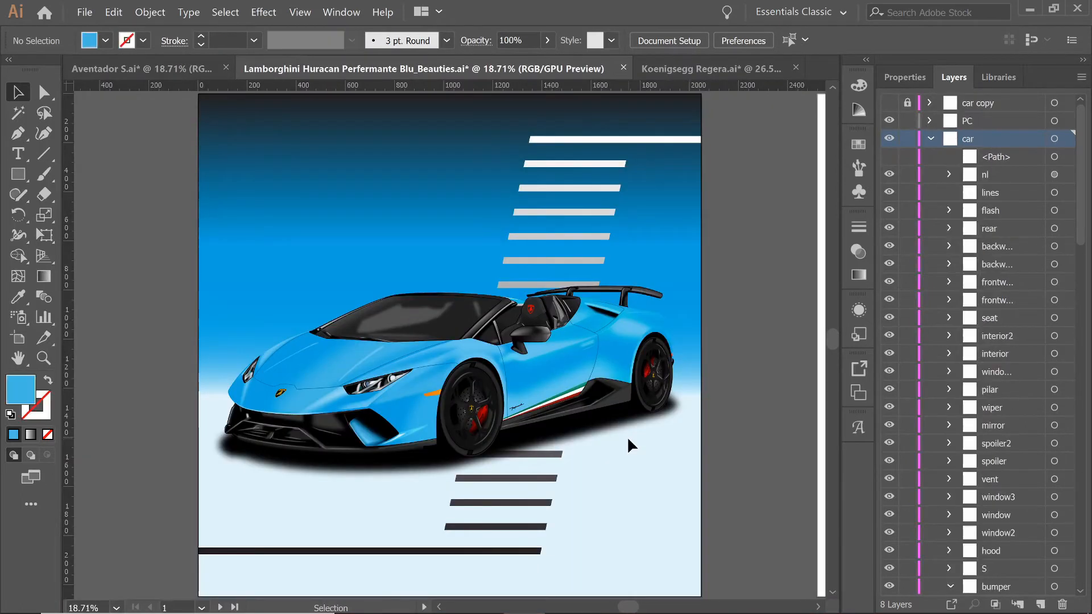
scroll(1079, 461, down, 15)
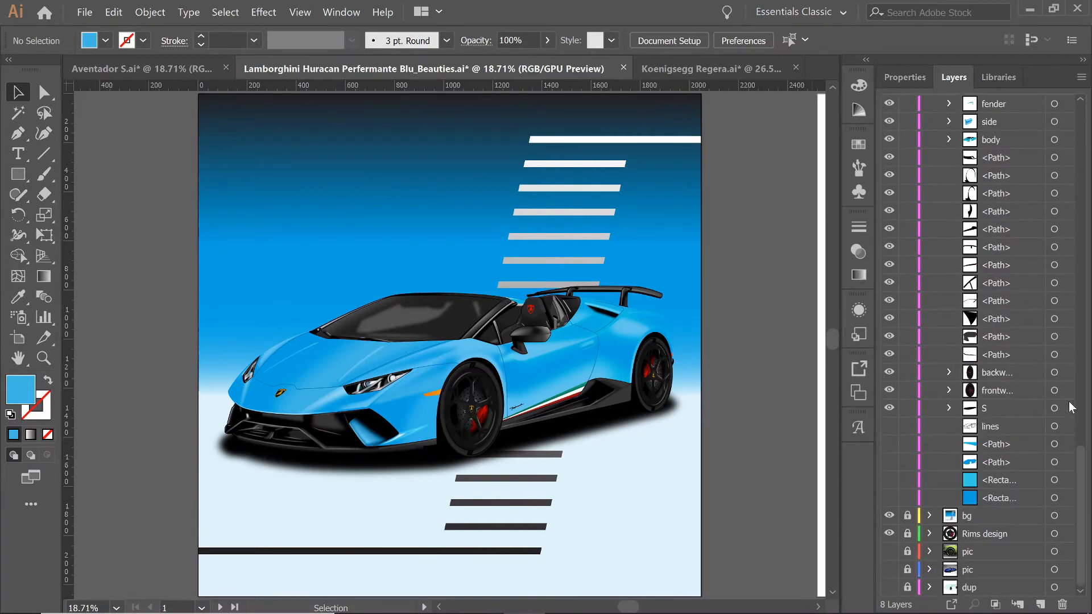
click(1082, 434)
scroll(1083, 435, up, 3)
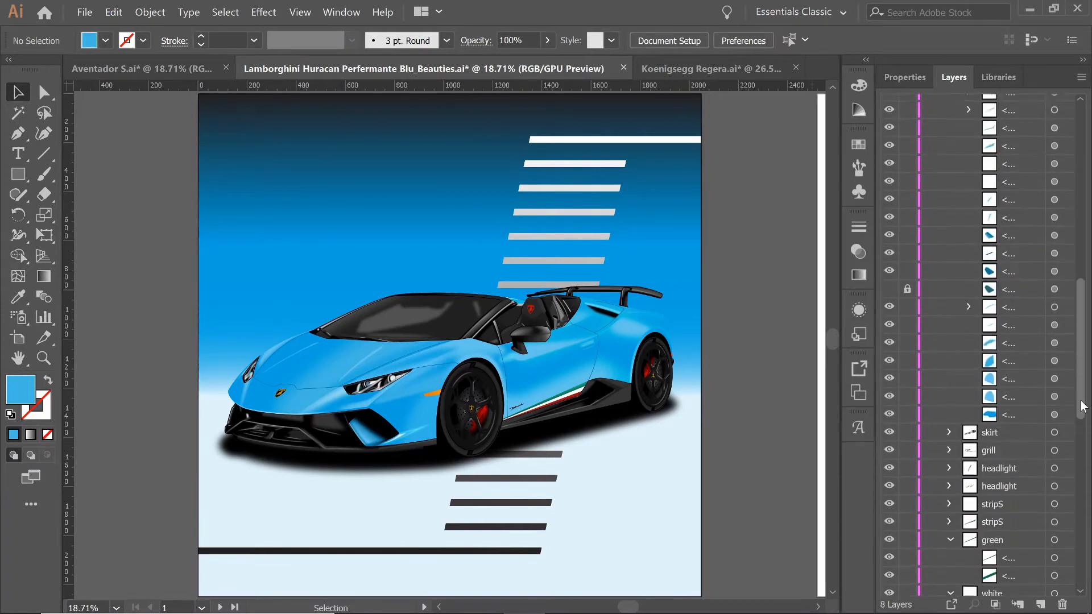
click(1065, 353)
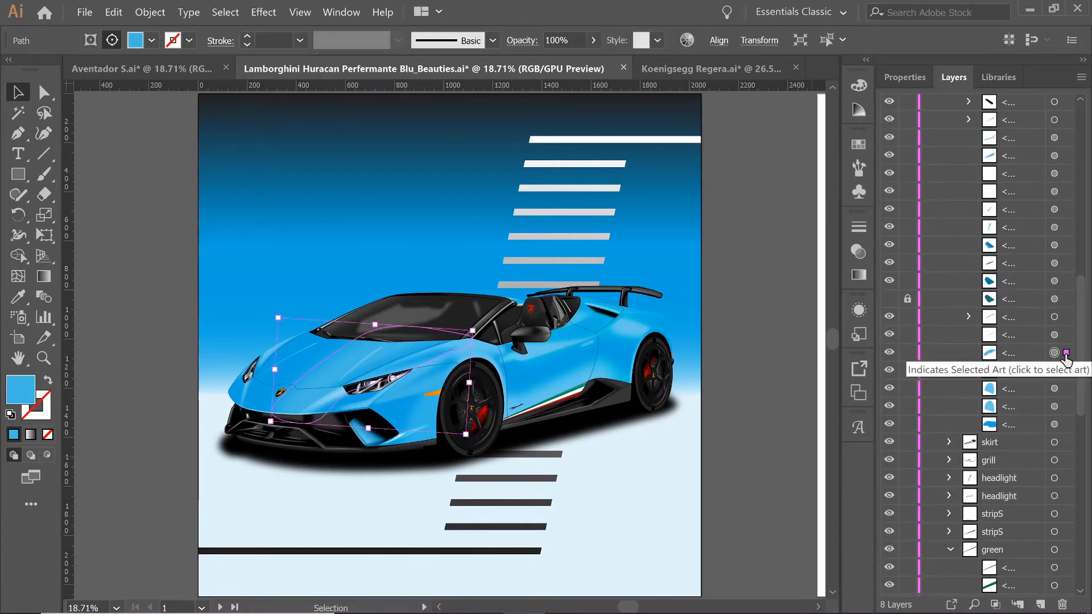
key(ctrl+plus)
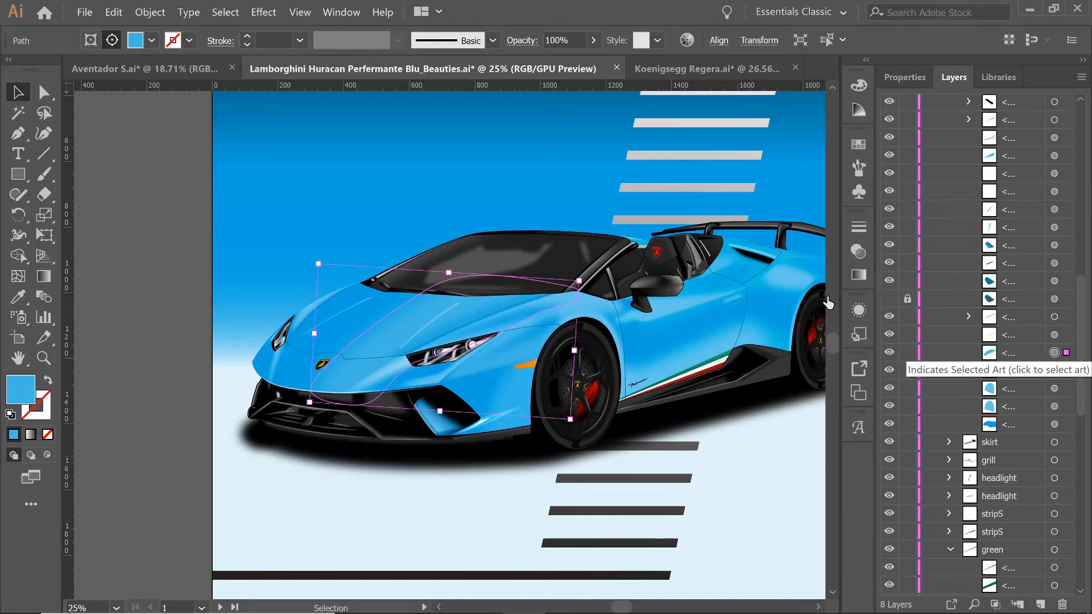
key(ctrl+plus)
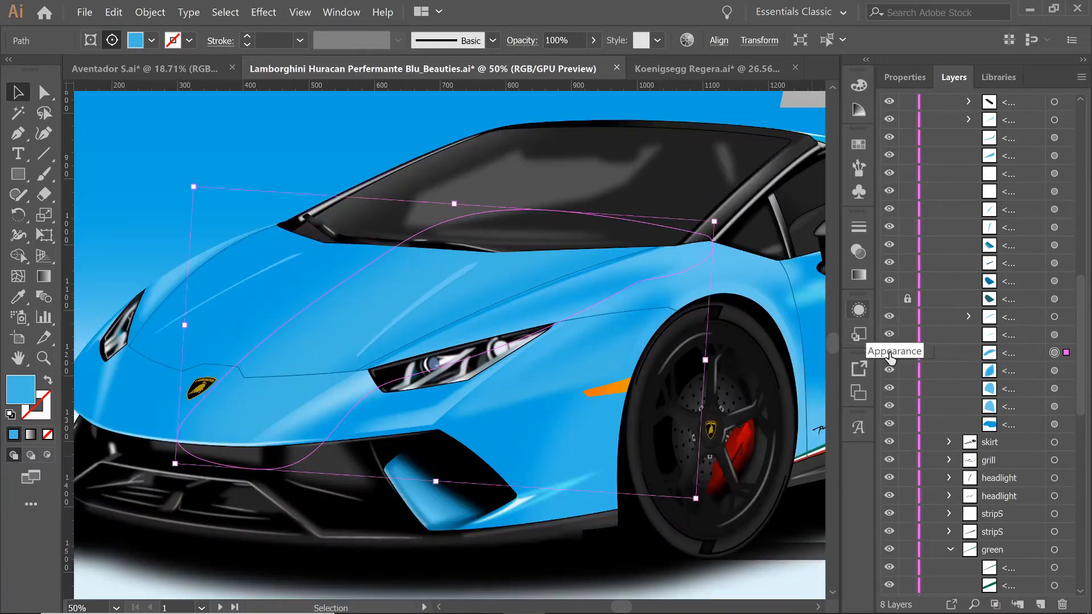
- Hide the bg layer behind the blue car and clear the selection
drag(1078, 364, 1083, 511)
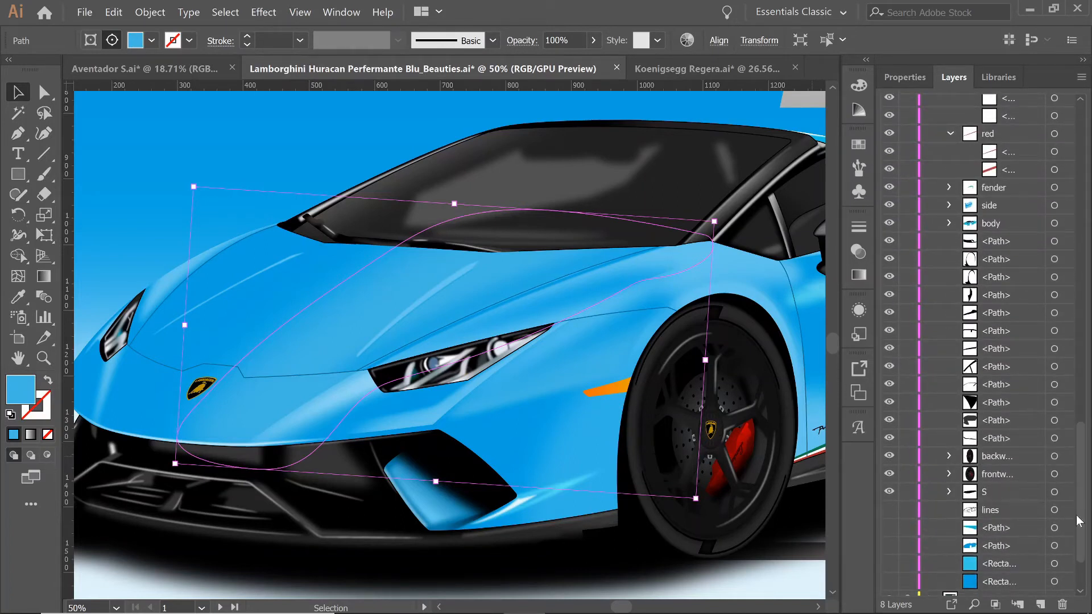
drag(1079, 520, 1078, 547)
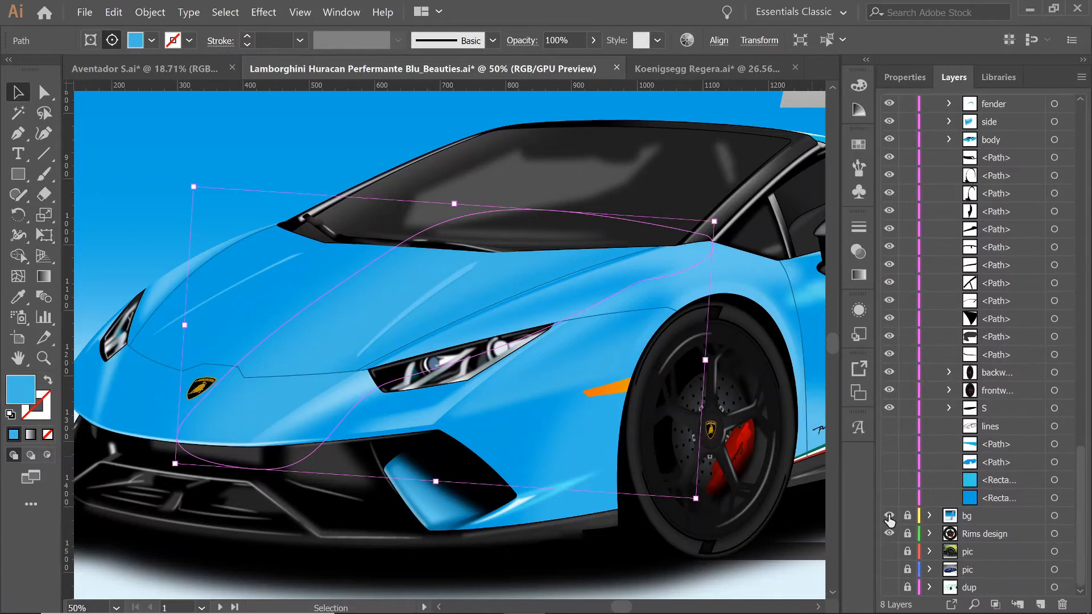
click(889, 517)
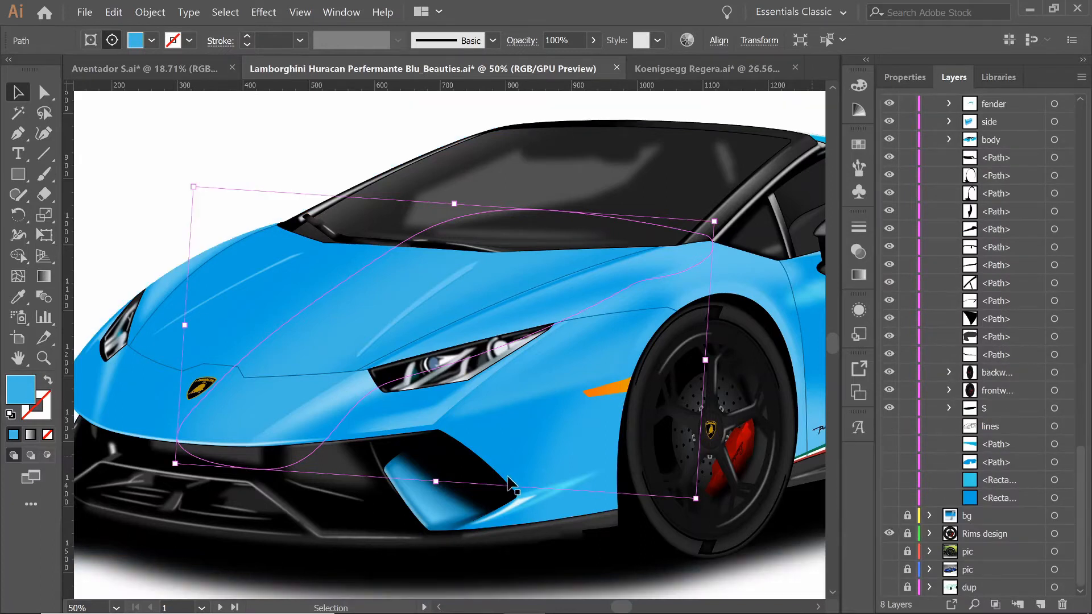
click(152, 131)
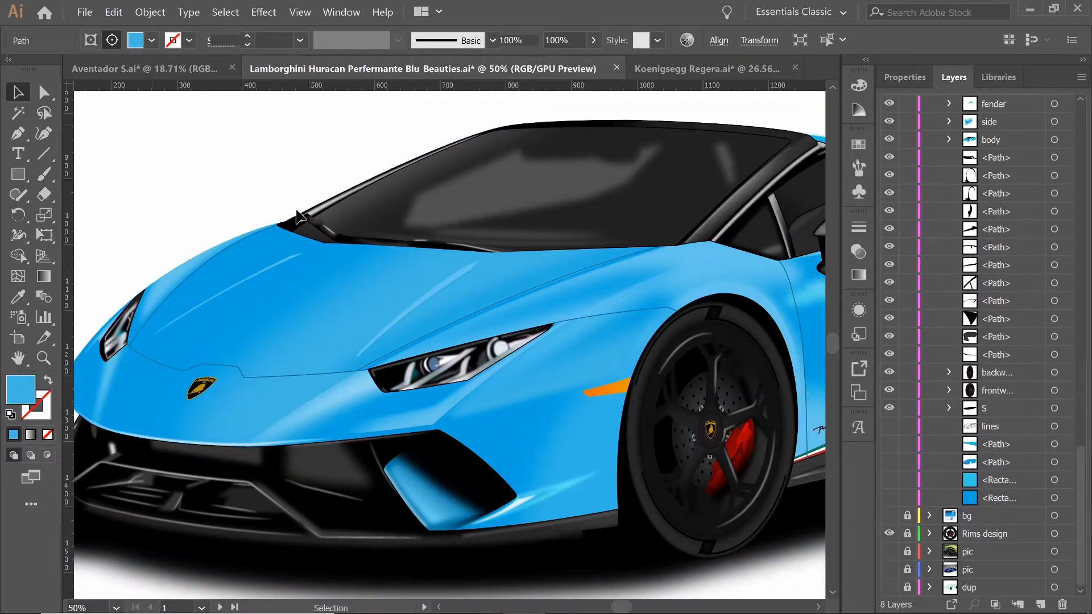
- Select the hood reflection path and turn off its Gaussian Blur in the Appearance settings, leaving it deselected
click(1083, 282)
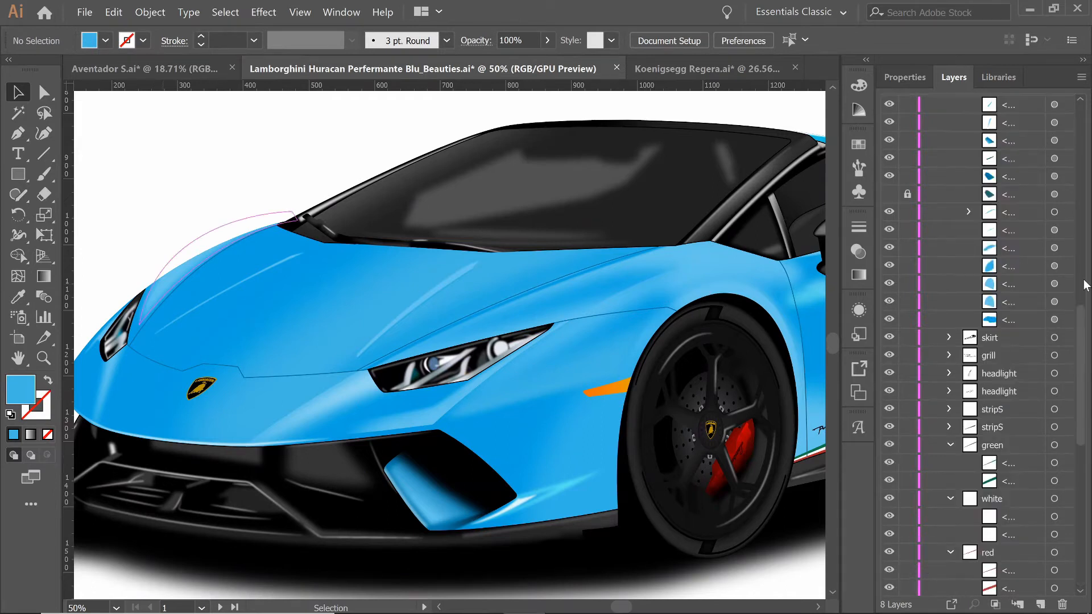
click(1054, 247)
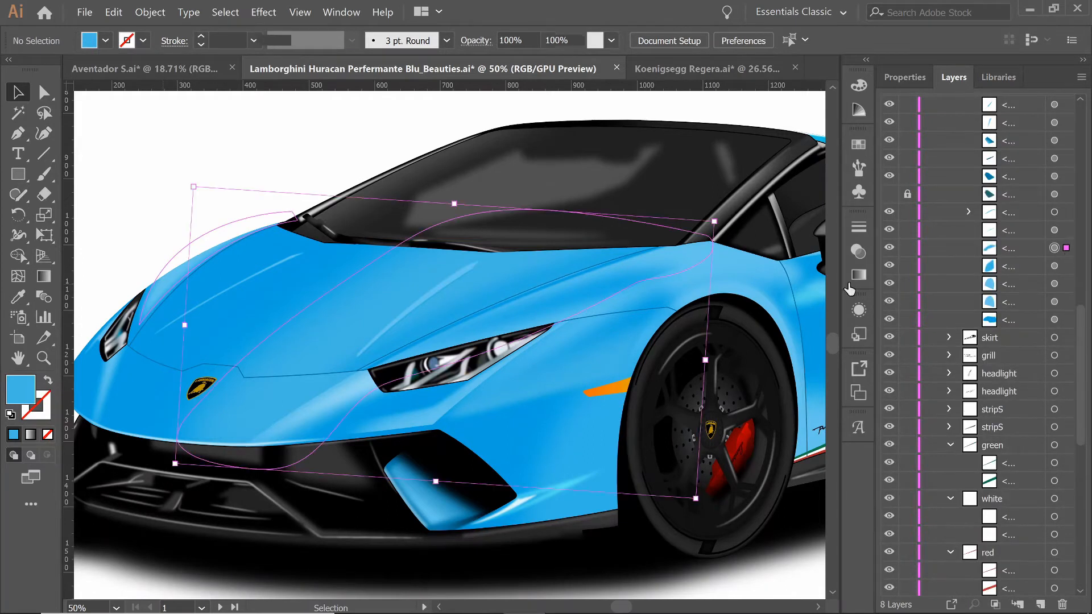
click(858, 310)
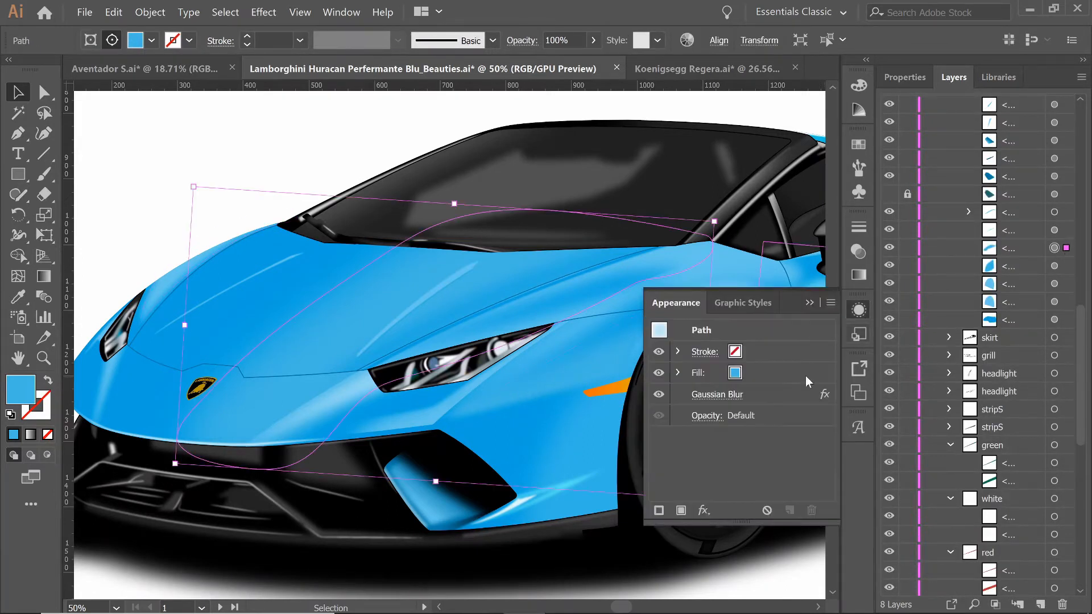
click(658, 397)
click(241, 207)
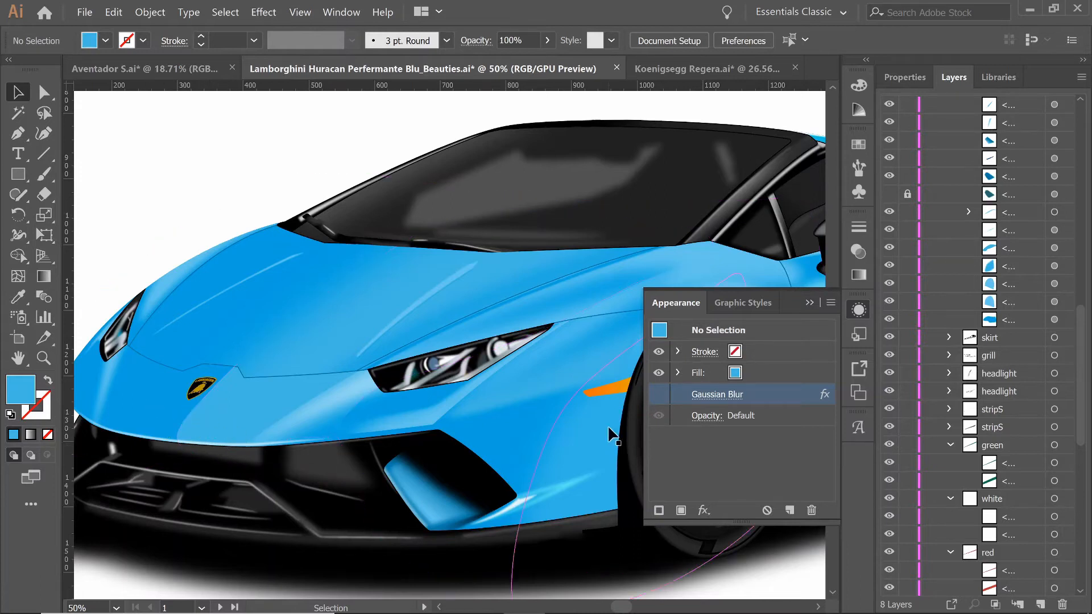
- Reselect the hood reflection path, turn its Gaussian Blur back on and deselect it
click(1067, 255)
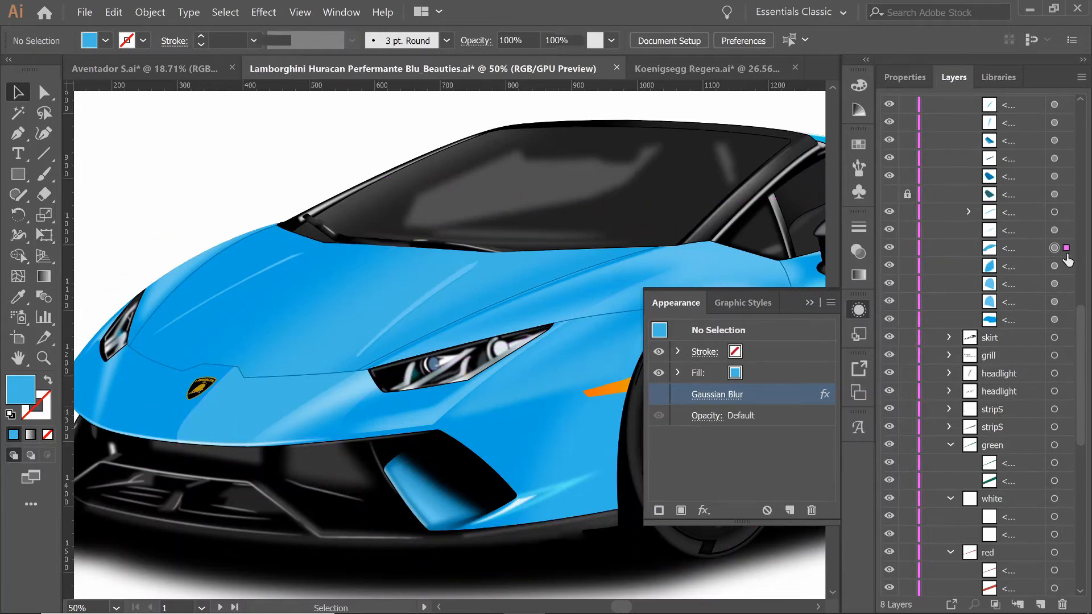
click(658, 394)
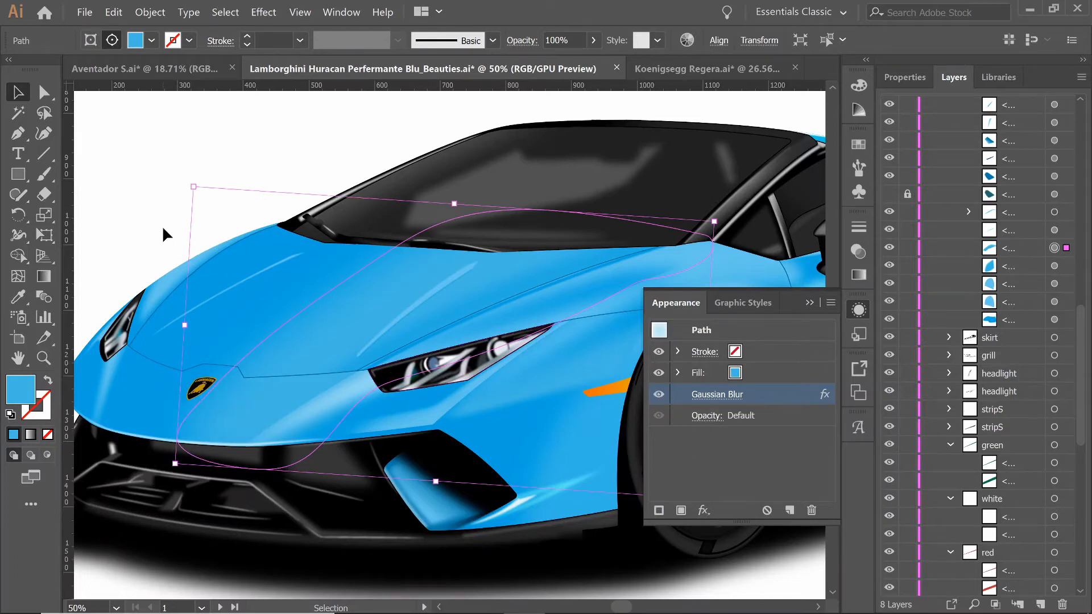
click(269, 409)
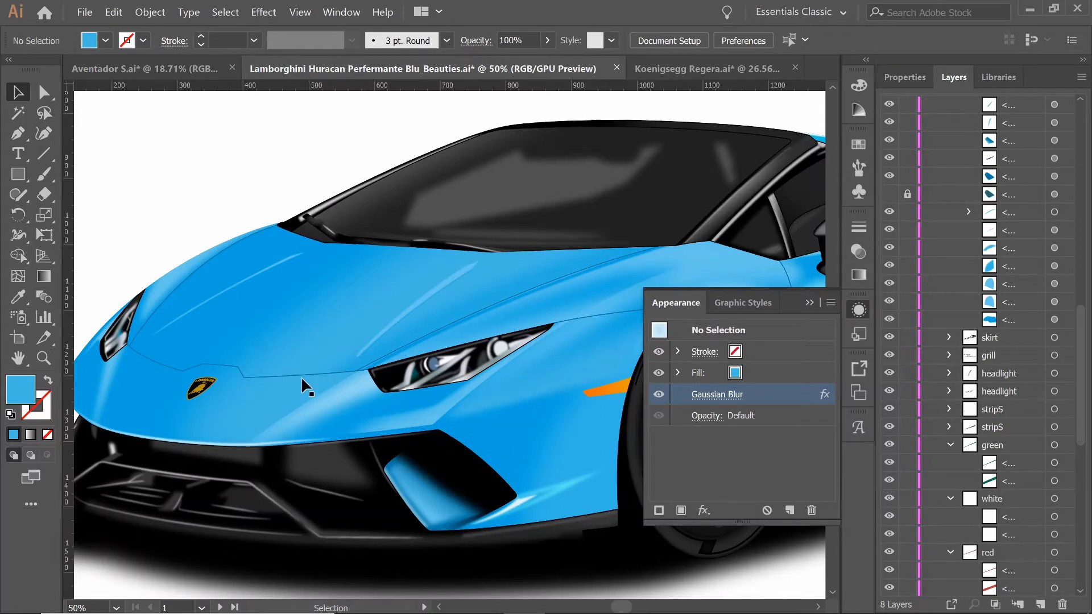
- Locate Gaussian Blur among the Photoshop blur effects without applying it
click(266, 12)
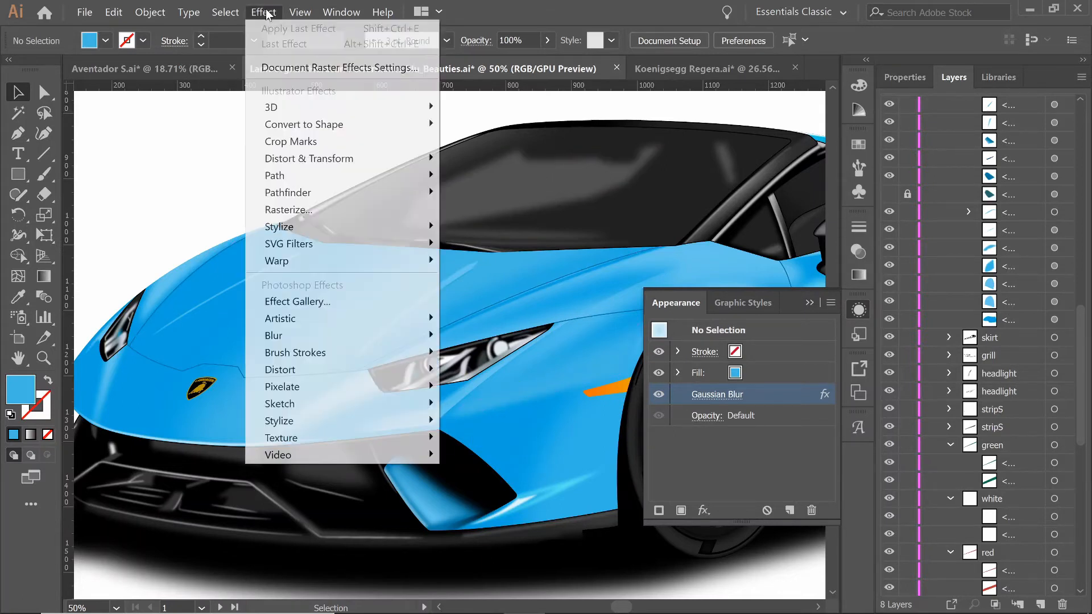
mouse_move(401, 344)
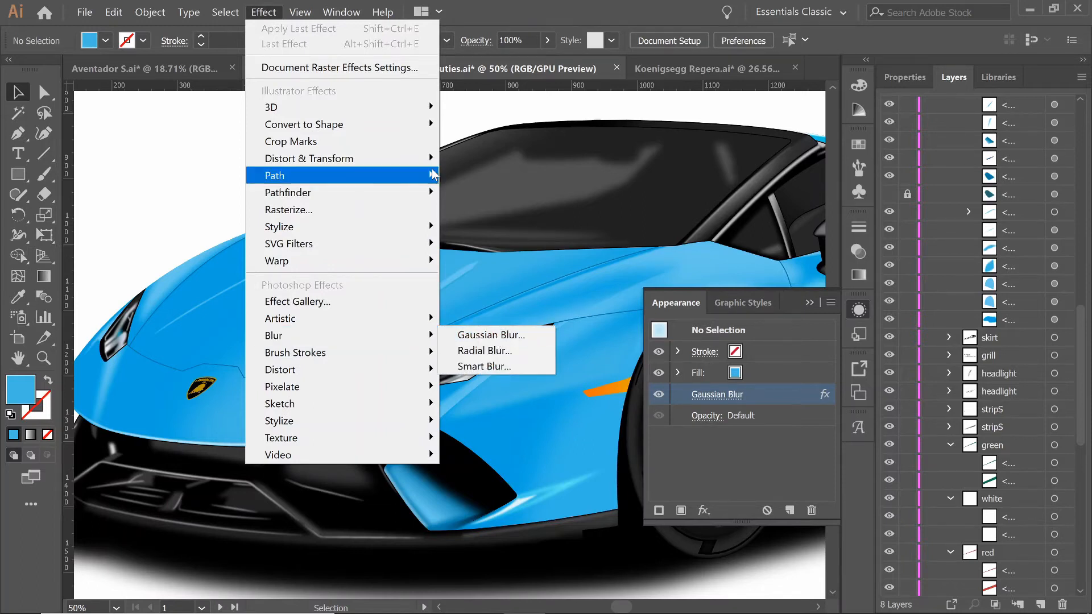
click(156, 198)
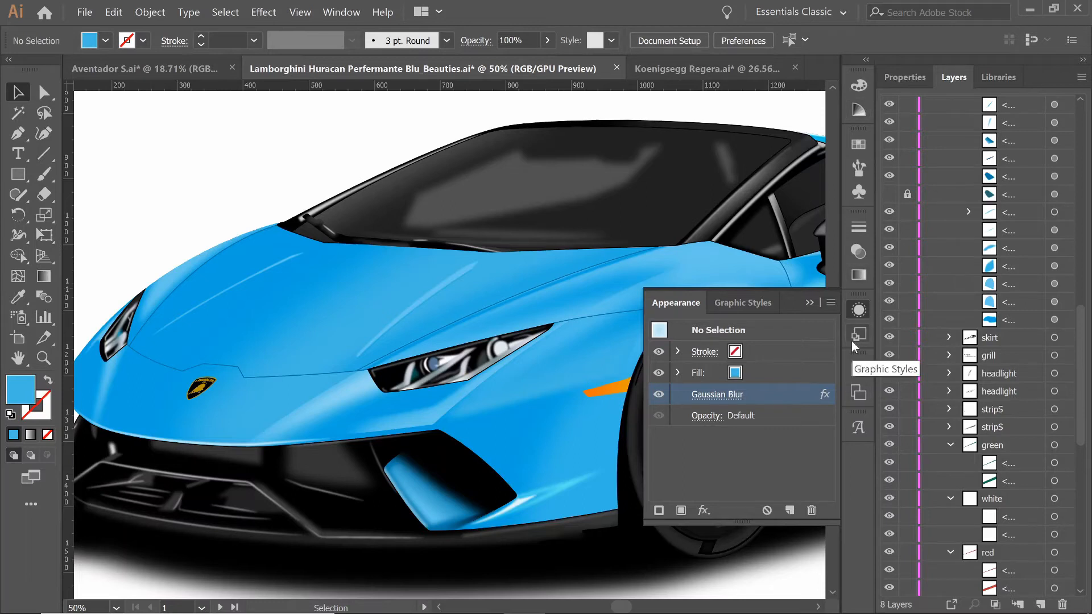
- Find Gaussian Blur among the effects that can be added from the Appearance settings, without applying it
click(858, 310)
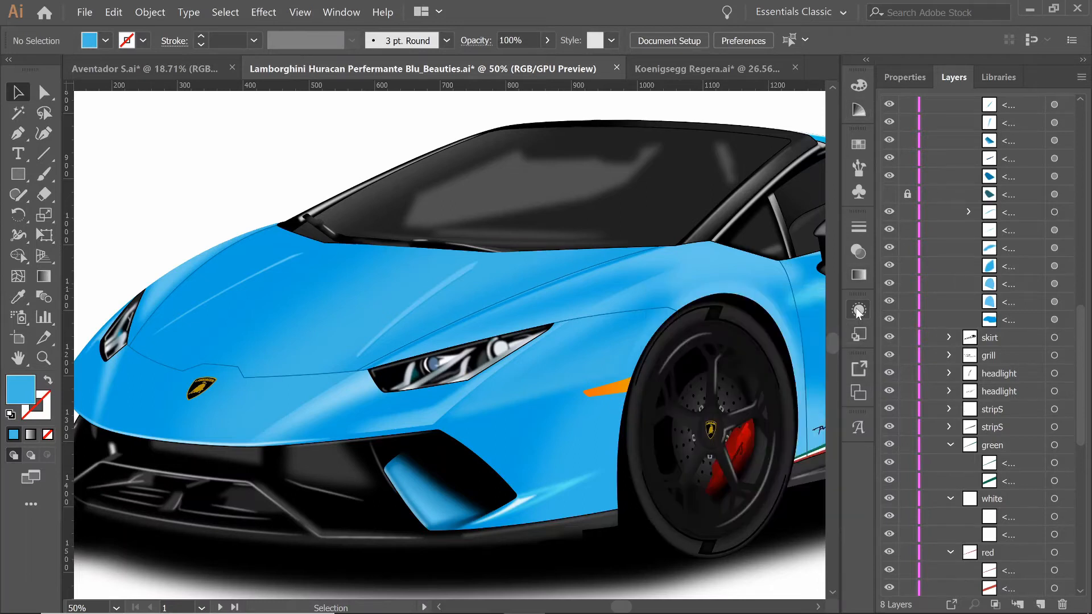
click(858, 310)
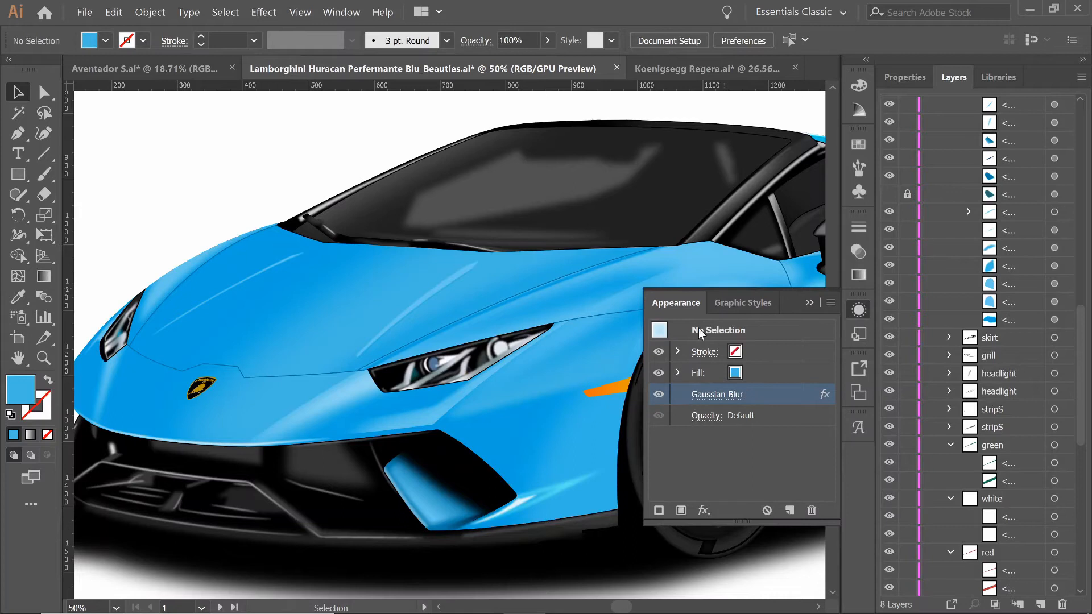
click(704, 512)
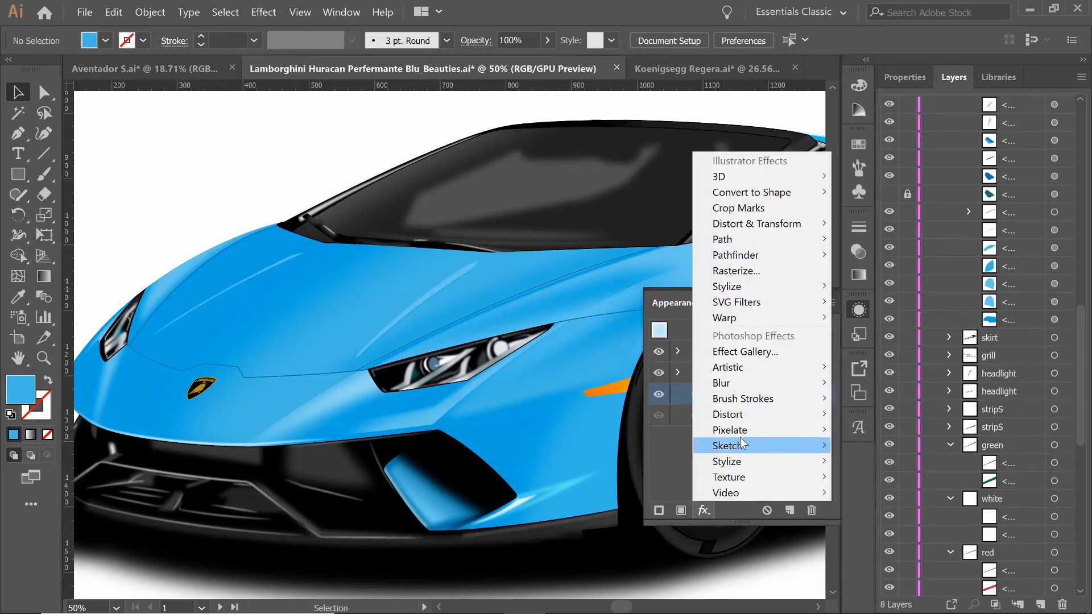
mouse_move(743, 391)
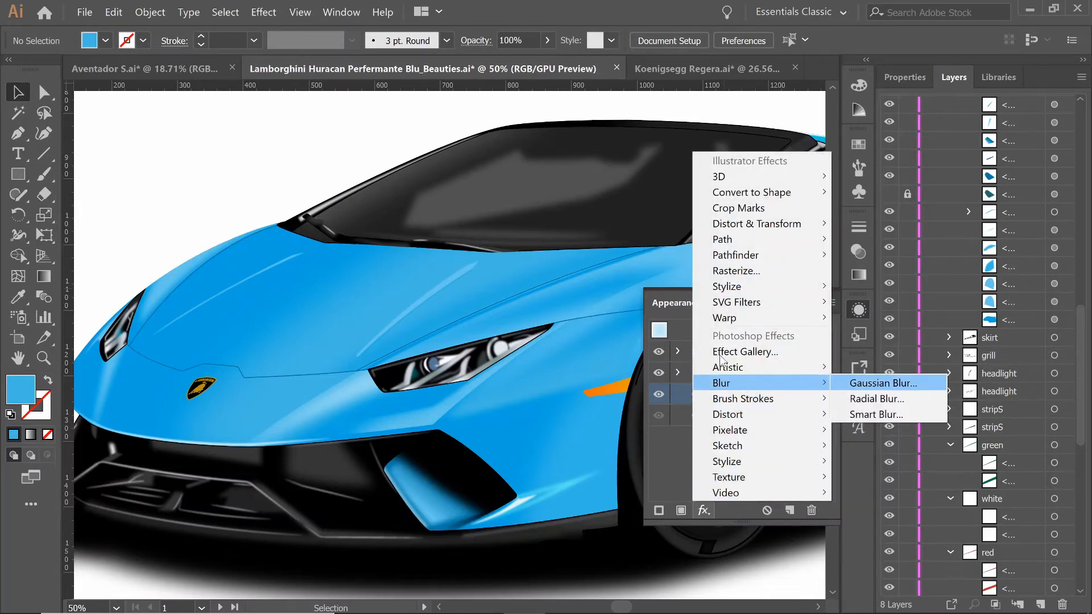
click(191, 185)
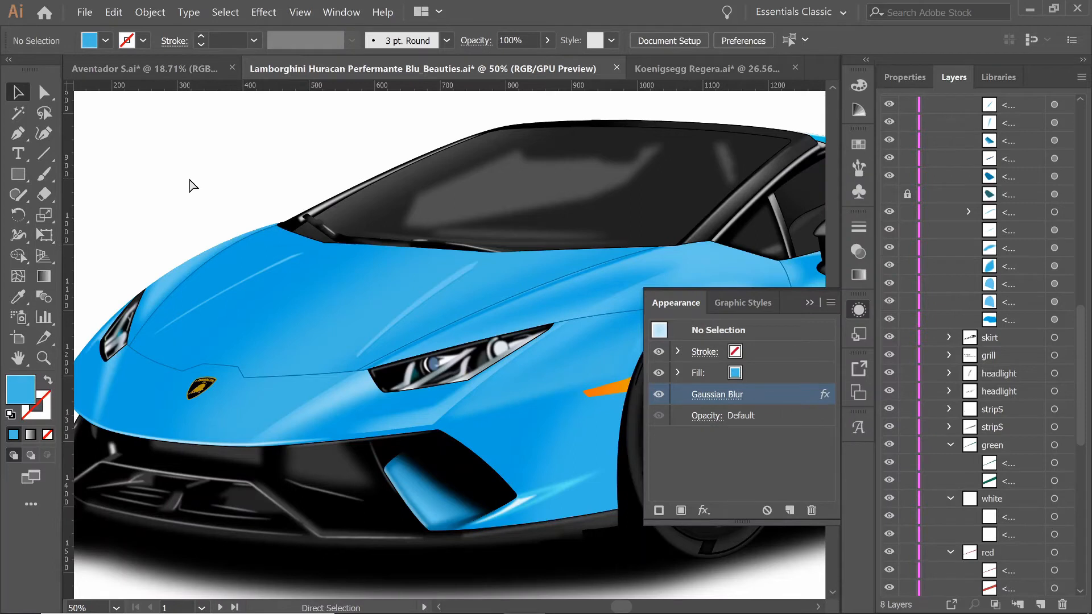
- View the whole Lamborghini Huracan artboard and compare its shading with the flat-shaded Koenigsegg Regera drawing
key(ctrl+0)
click(859, 310)
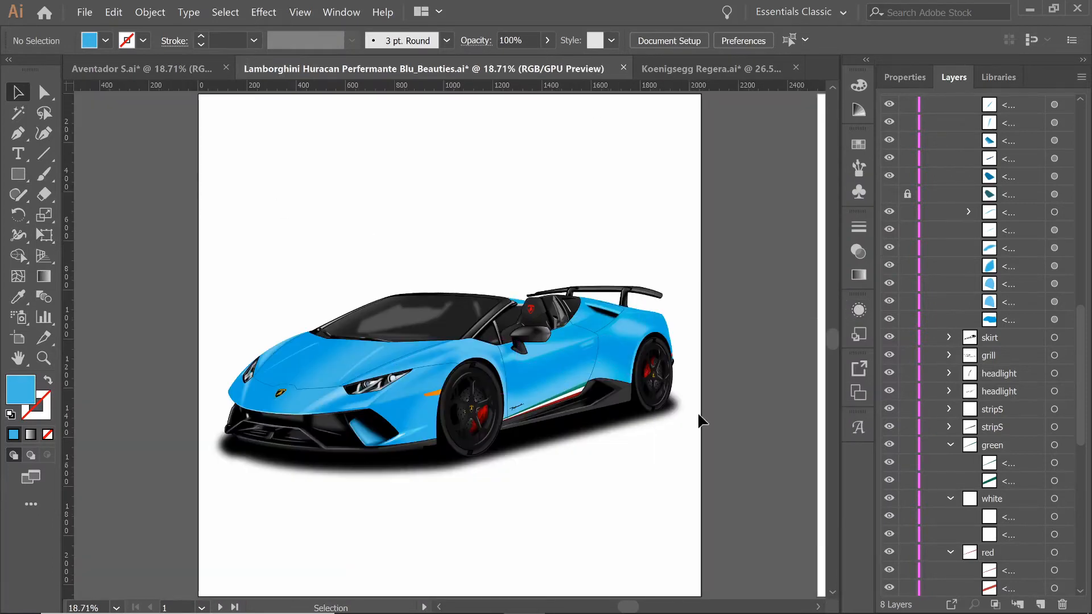
click(657, 71)
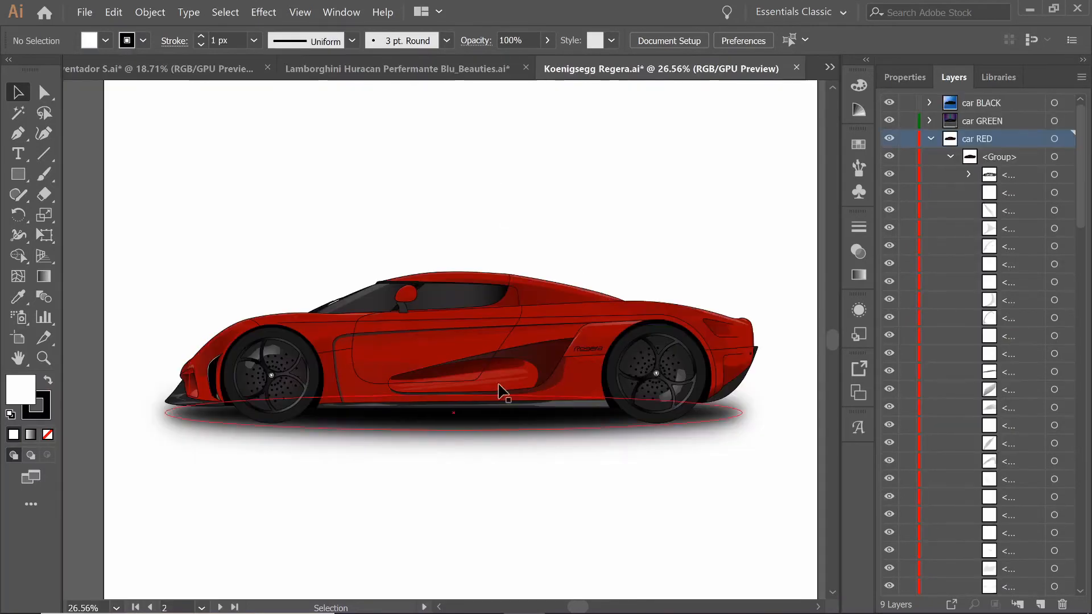
click(398, 69)
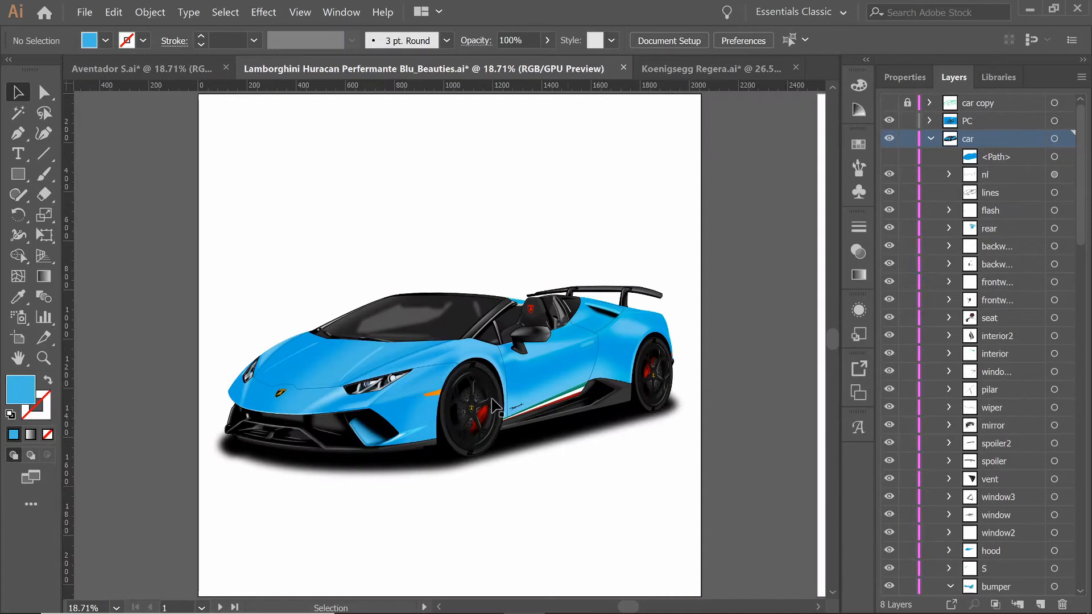
- In the Aventador S document, hide the bg layer and show the photo layer for comparison with the vector car
click(149, 74)
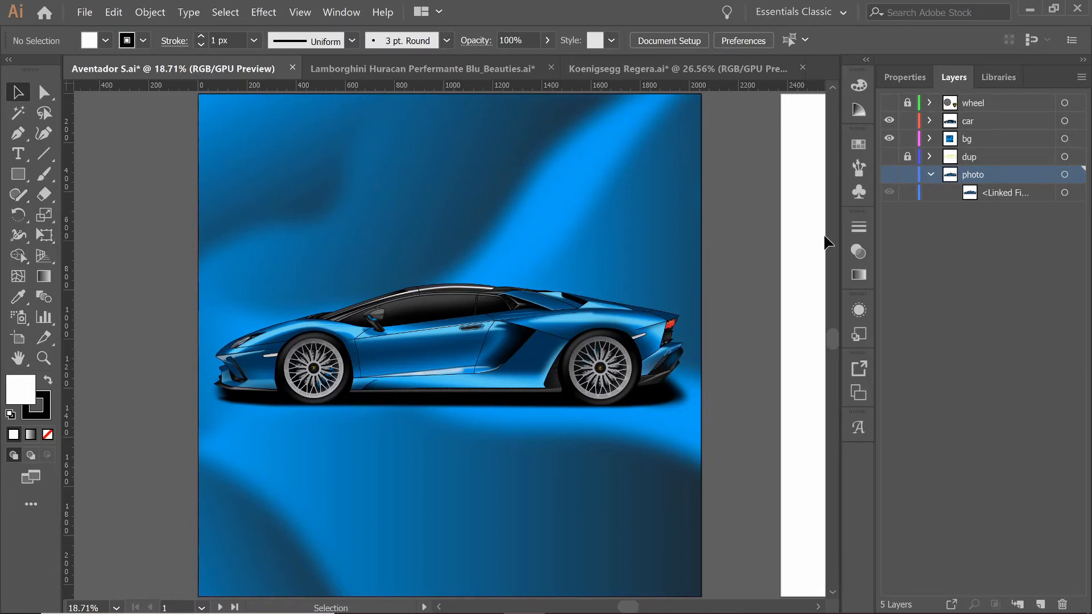
click(889, 138)
click(889, 175)
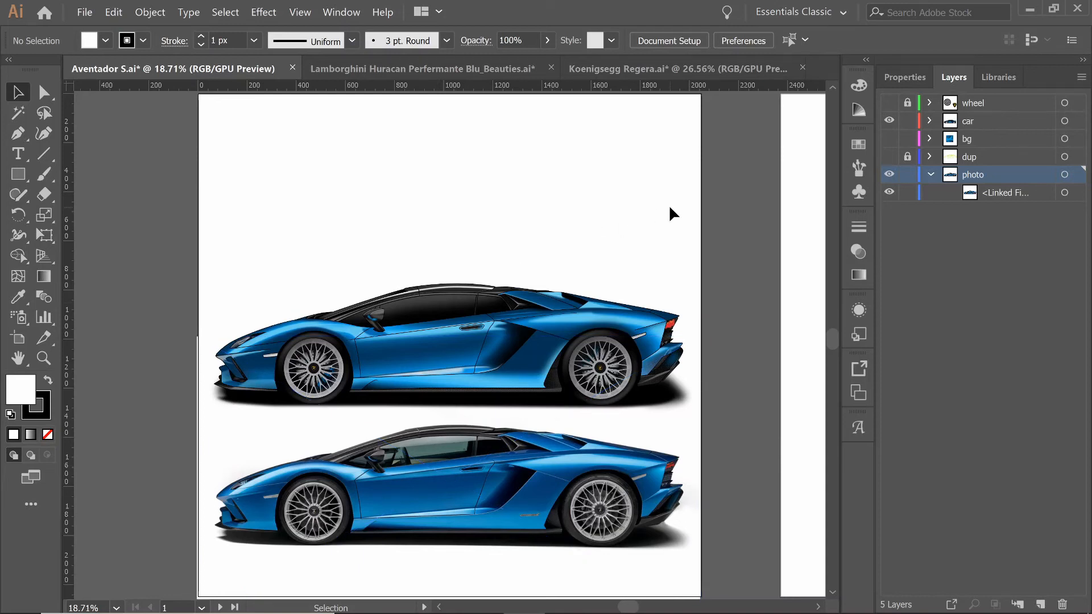
- In the Lamborghini Huracan document, select the light-blue hood reflection path and display its Appearance settings with the hood seen up close
click(415, 68)
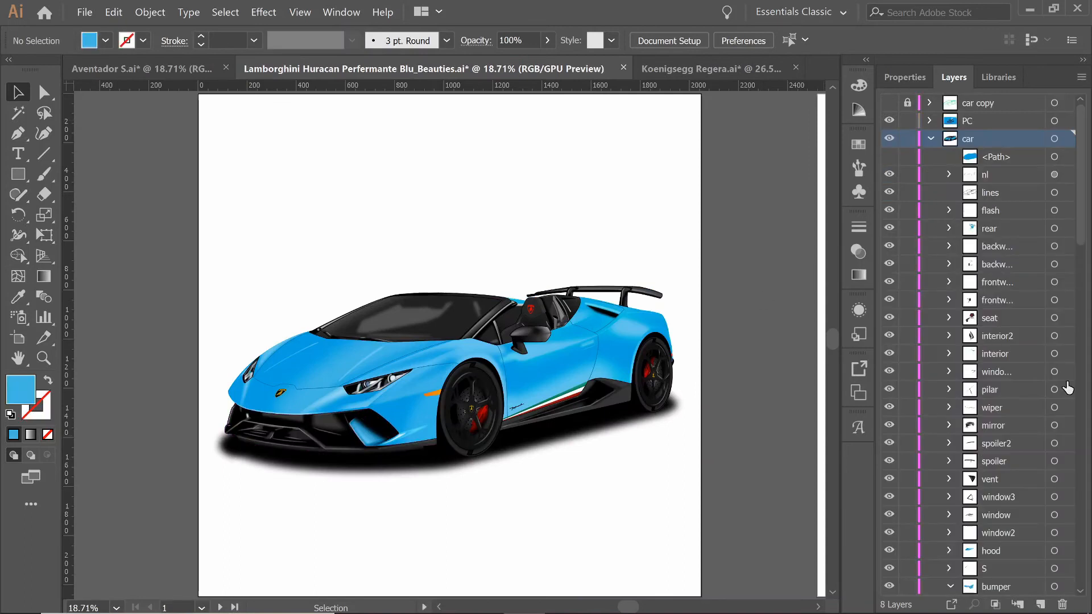
scroll(1080, 331, down, 5)
scroll(1080, 332, down, 1)
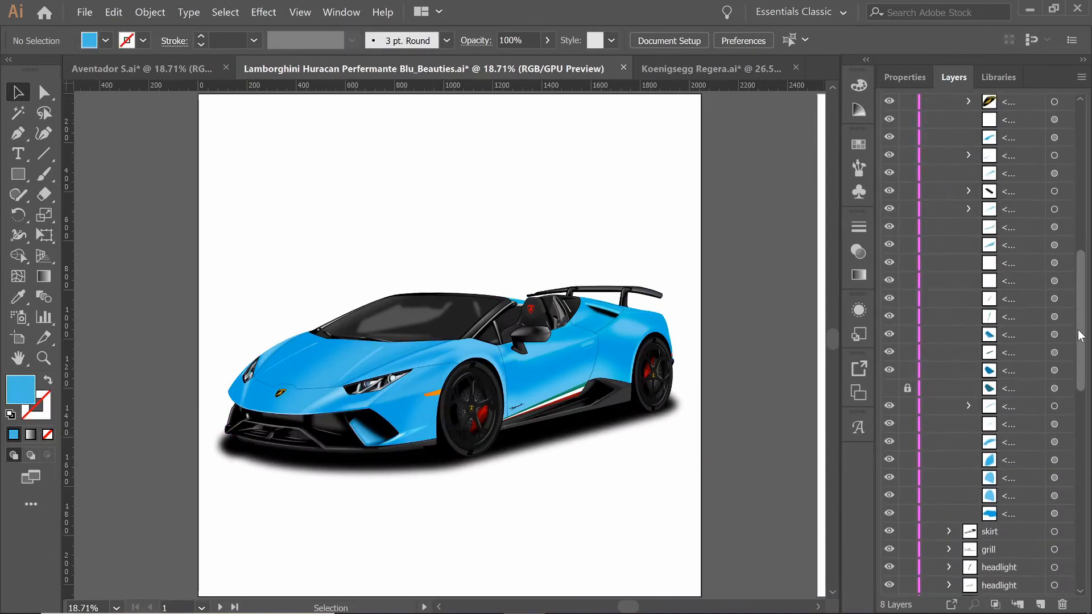
click(1054, 442)
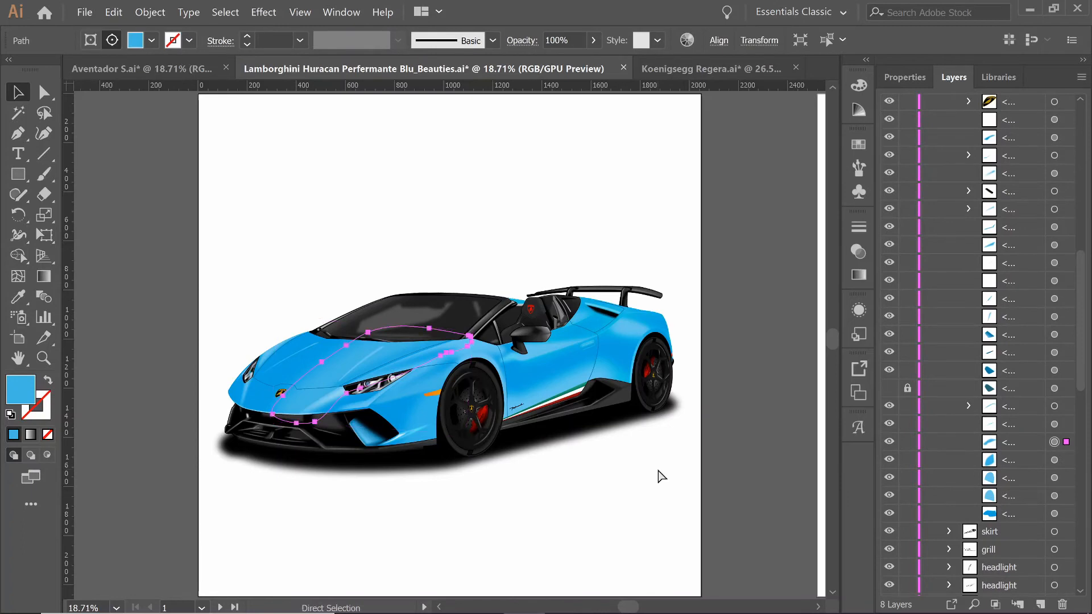
key(ctrl+=)
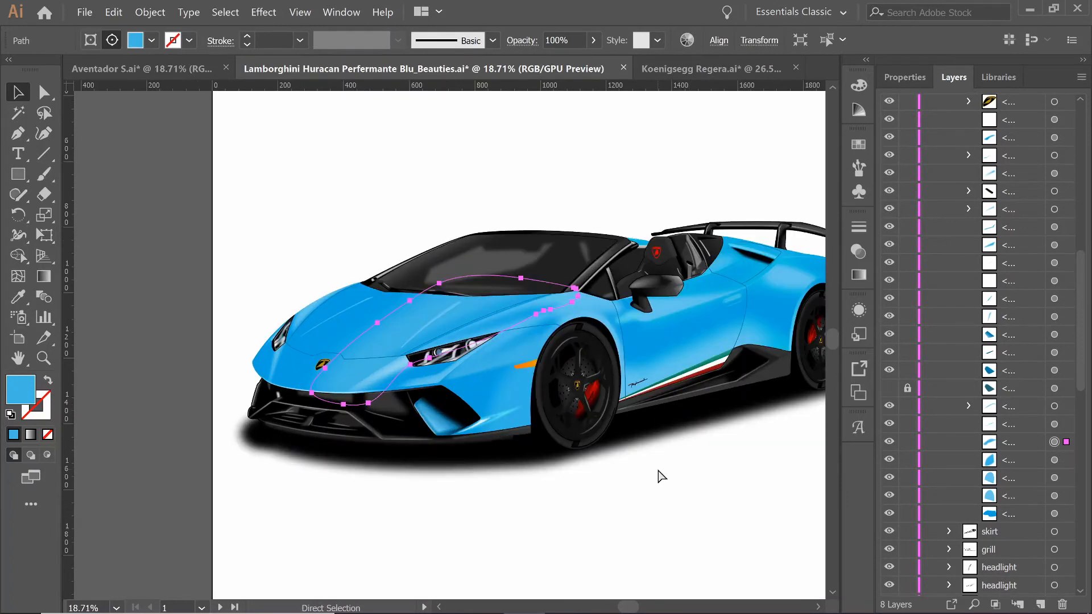
key(ctrl+=)
key(ctrl+=)
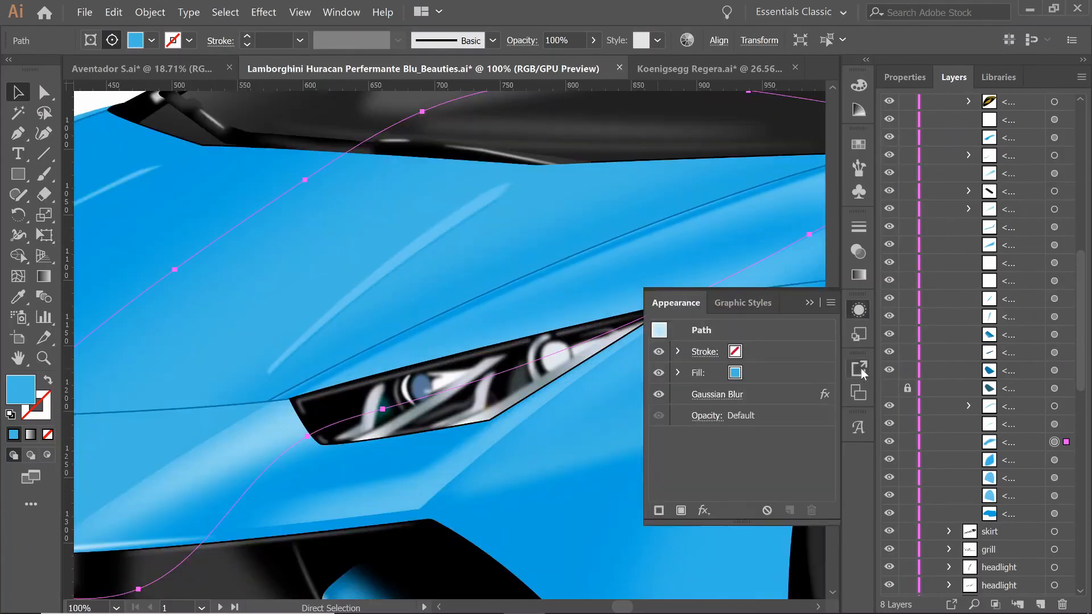
key(ctrl+minus)
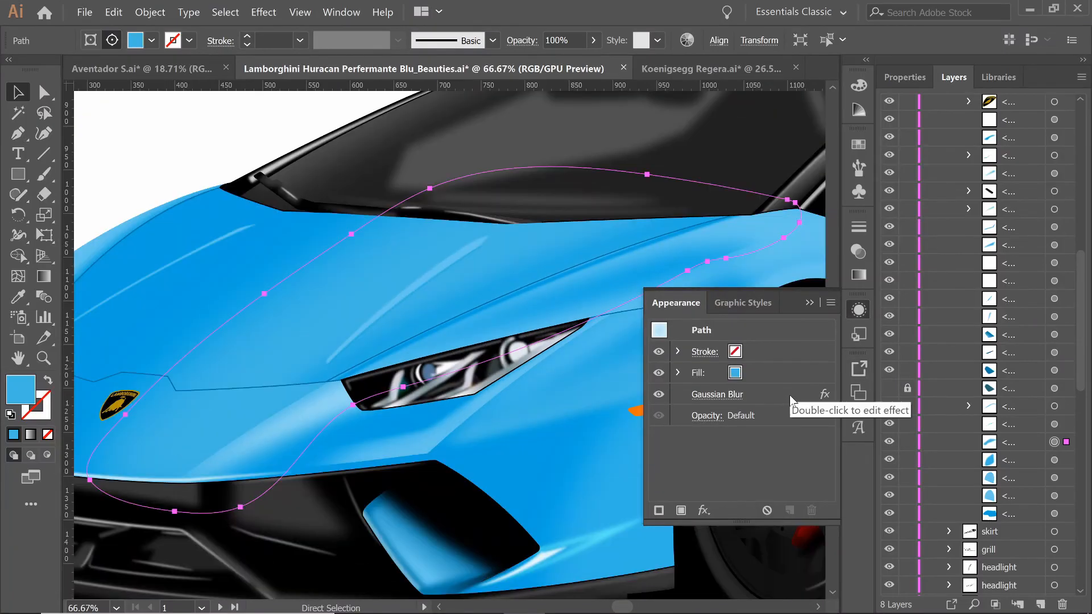
key(space)
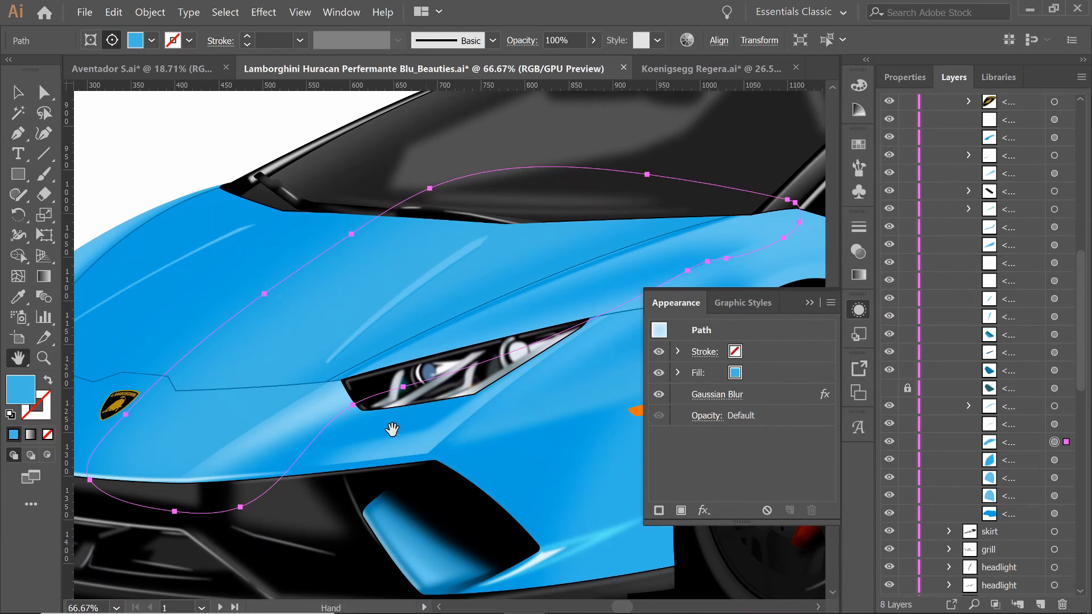
drag(384, 428, 524, 419)
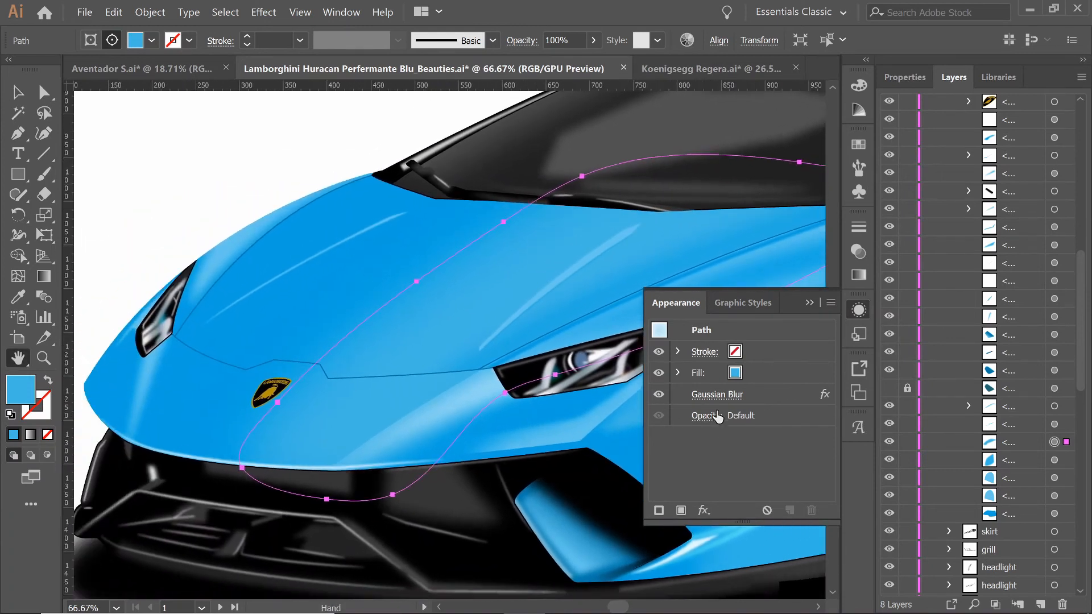
- Open the hood reflection path's Gaussian Blur settings and preview a radius of 40 pixels
double_click(710, 393)
click(722, 374)
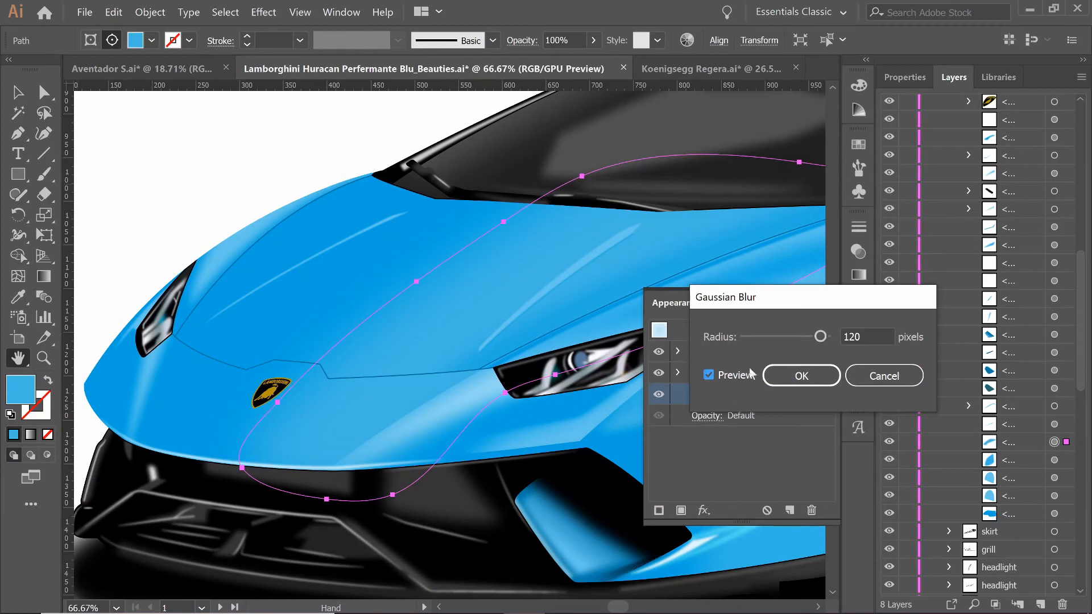
click(880, 332)
double_click(880, 332)
text(40)
key(Tab)
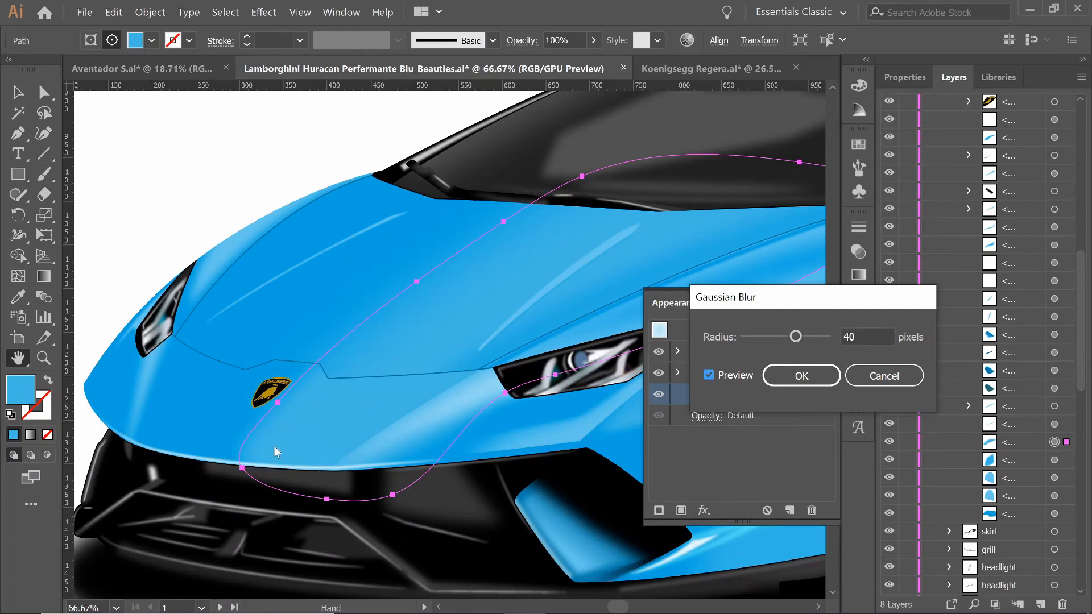
- Preview the hood reflection's Gaussian Blur with a radius of 20 pixels
click(865, 331)
double_click(865, 331)
text(20)
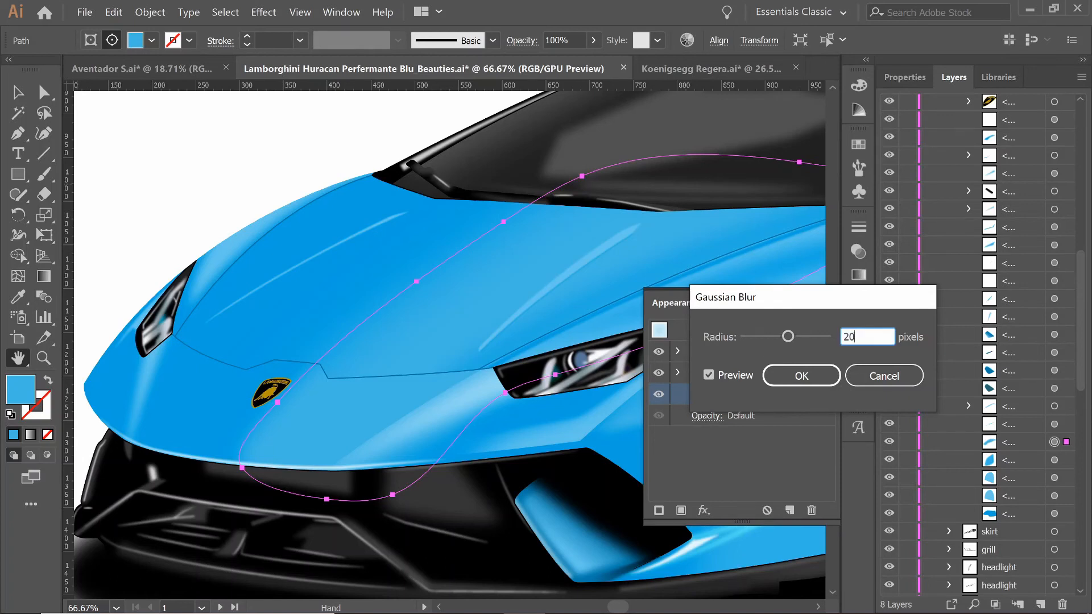
key(Tab)
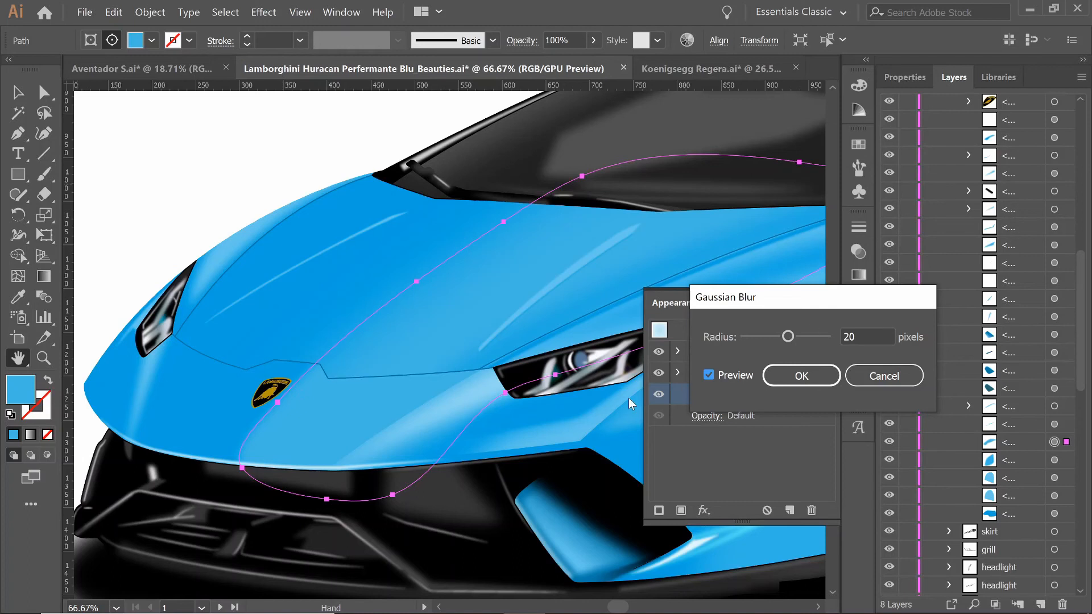
- Preview the hood reflection's Gaussian Blur with a radius of 5 pixels
double_click(871, 332)
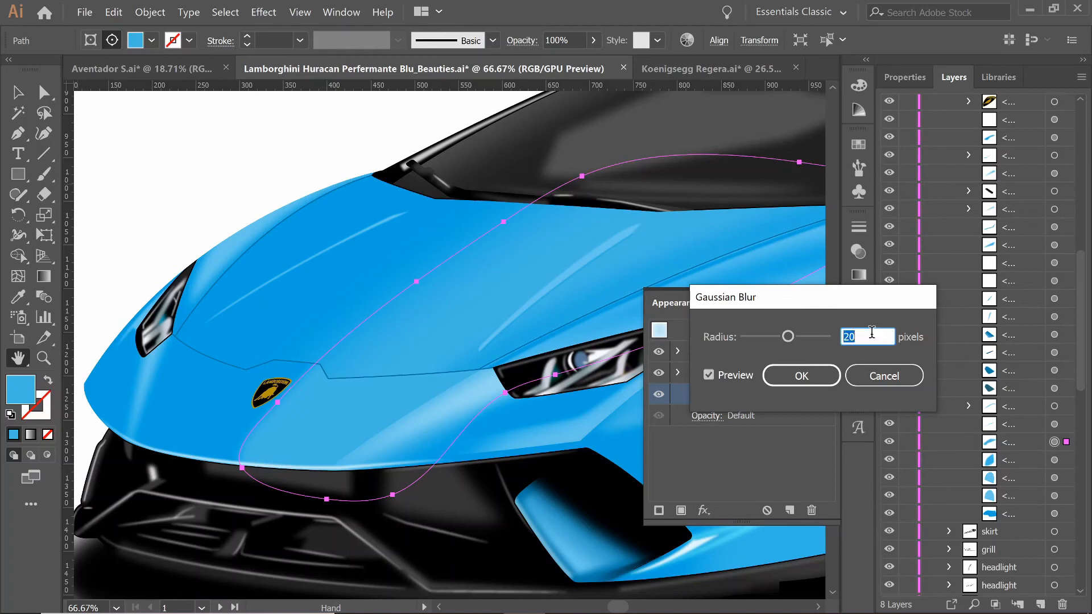
text(5)
key(Tab)
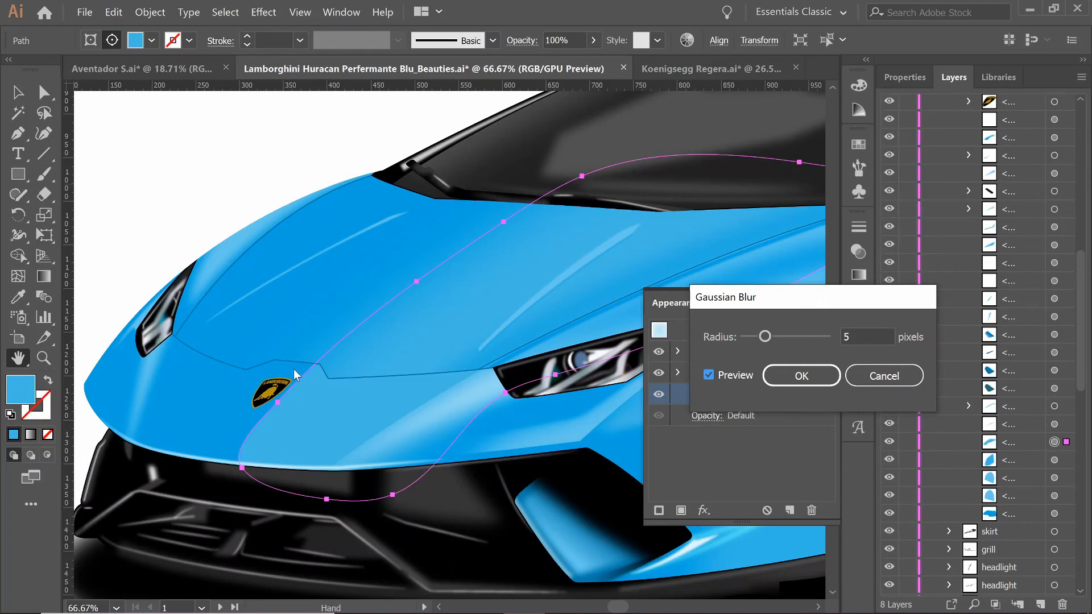
- Preview the Gaussian Blur at a 120-pixel radius, cancel the blur edit and close the Appearance settings
click(864, 336)
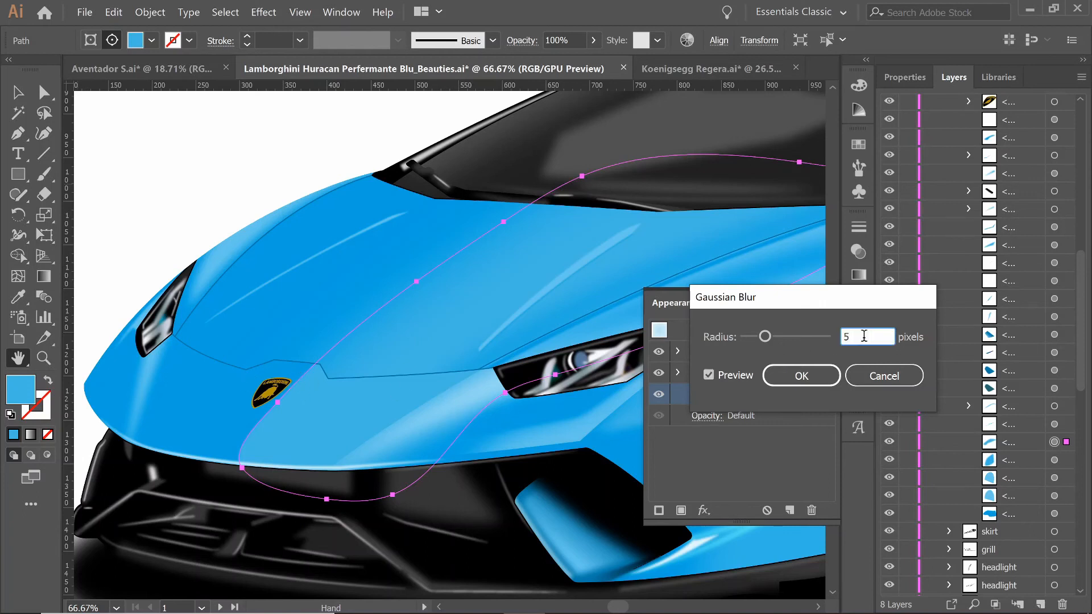
double_click(863, 336)
text(120)
key(Tab)
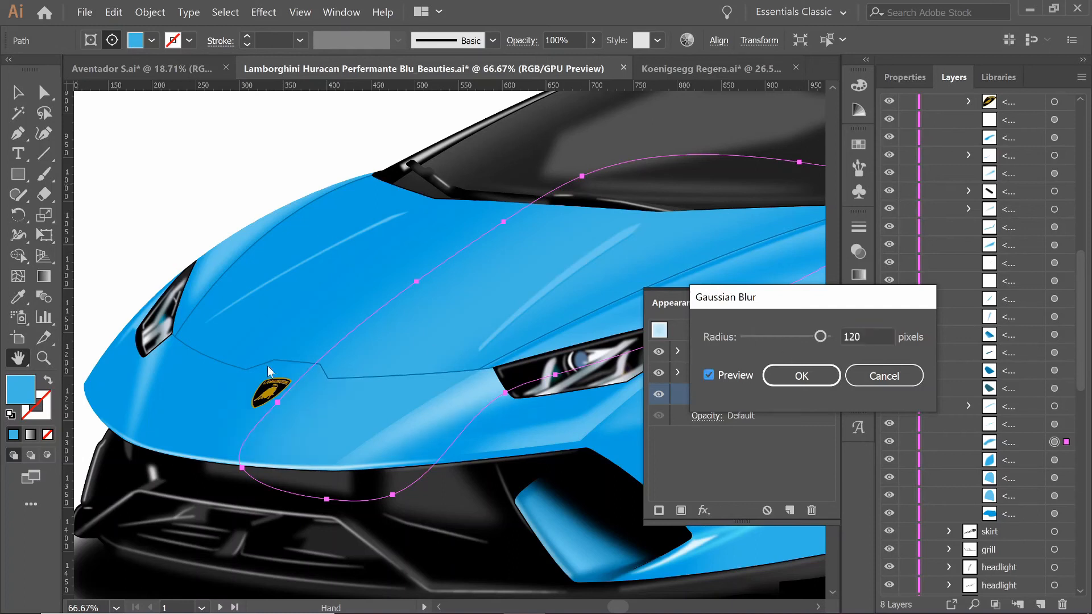
click(885, 384)
click(859, 310)
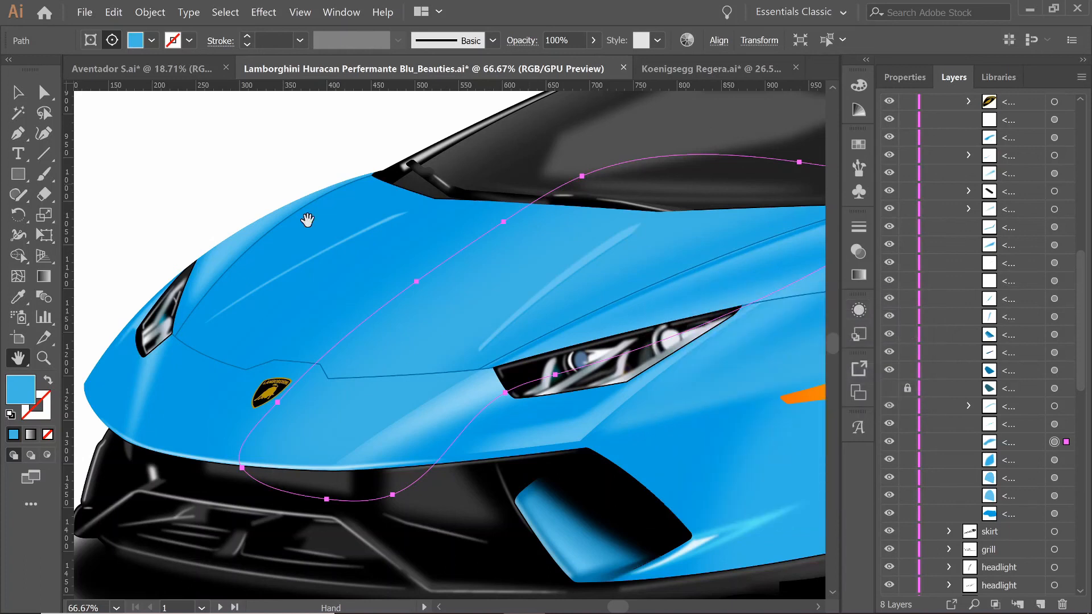
- Deselect the hood reflection path and view the whole Lamborghini artboard
key(v)
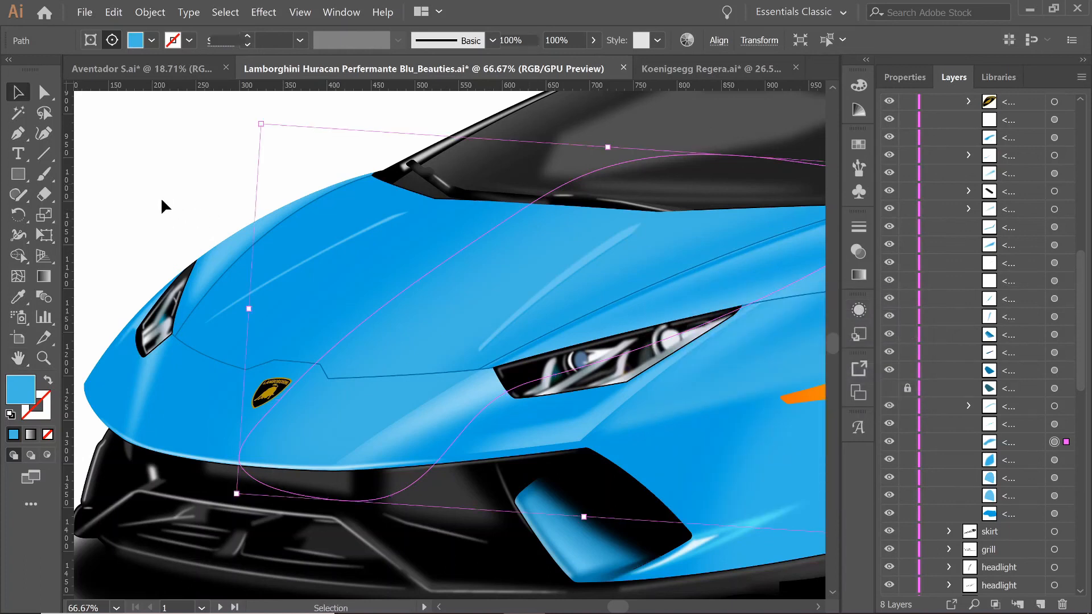
click(161, 200)
key(ctrl+0)
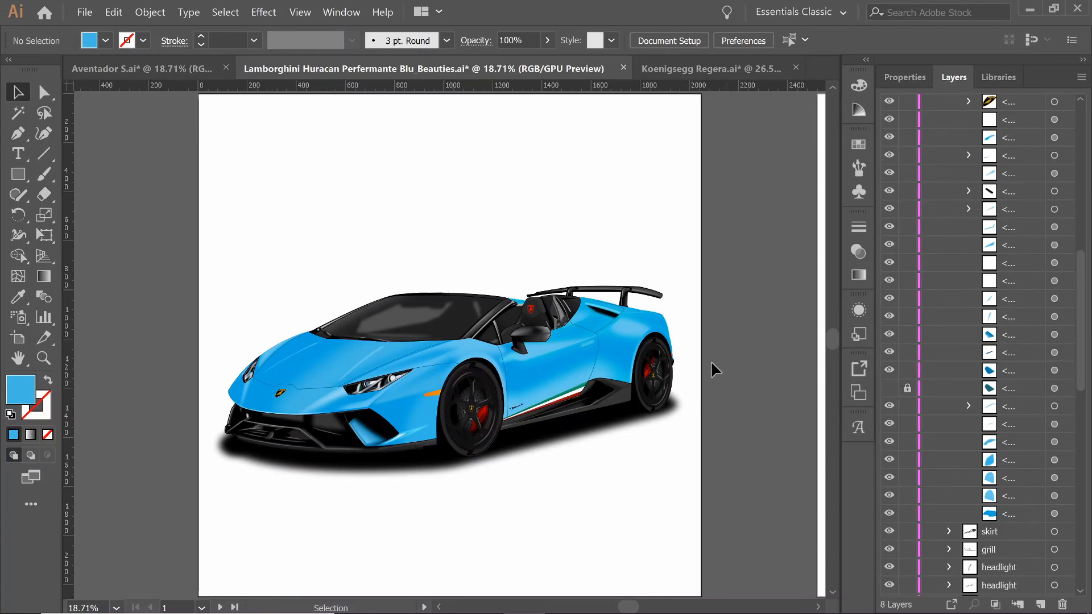
- Compare the Koenigsegg Regera, Lamborghini Huracan and Aventador S drawings, finishing in the Aventador S document
click(675, 73)
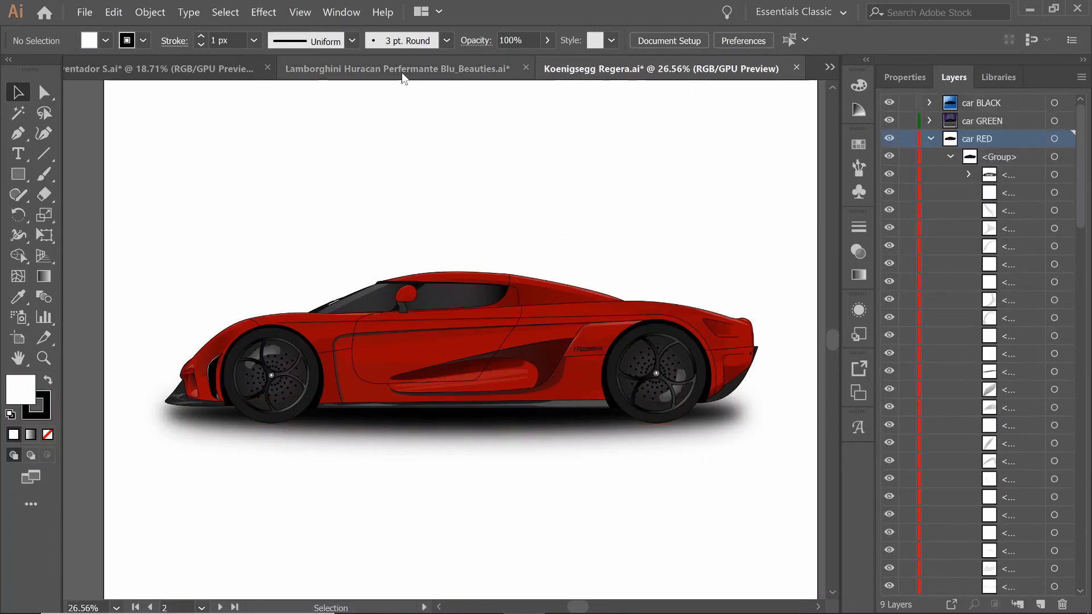
click(402, 71)
click(205, 69)
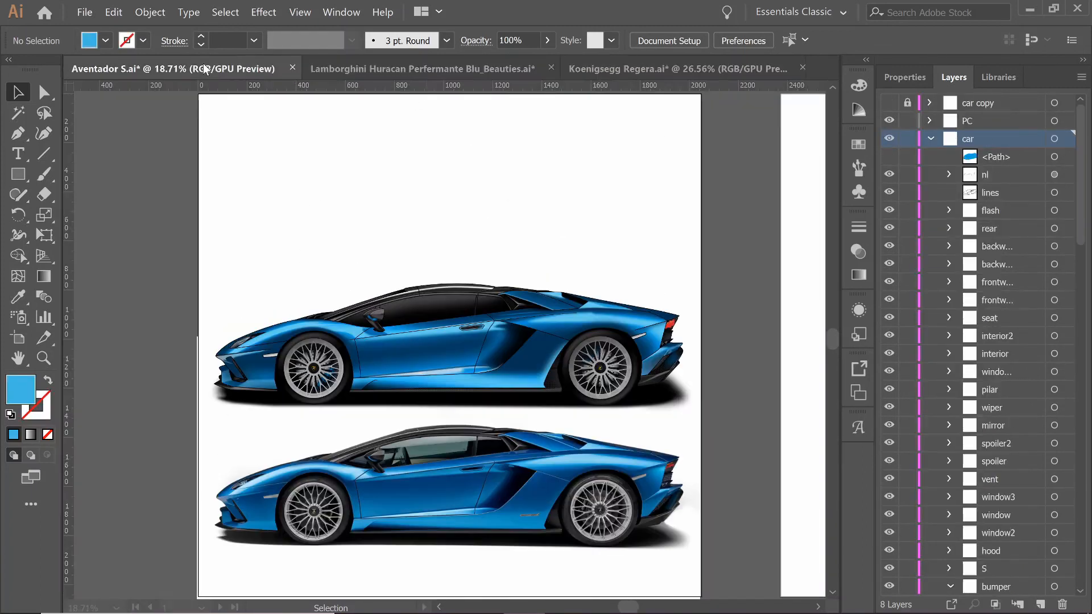